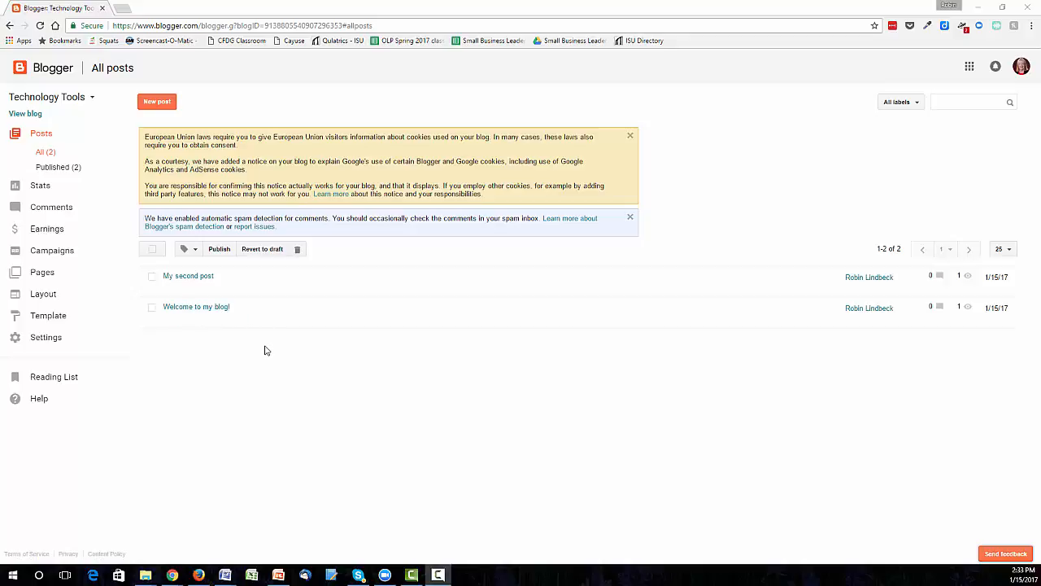
# View the published Technology Tools blog in a separate tab and return to its post list
pyautogui.moveTo(214, 277)
pyautogui.moveTo(228, 316)
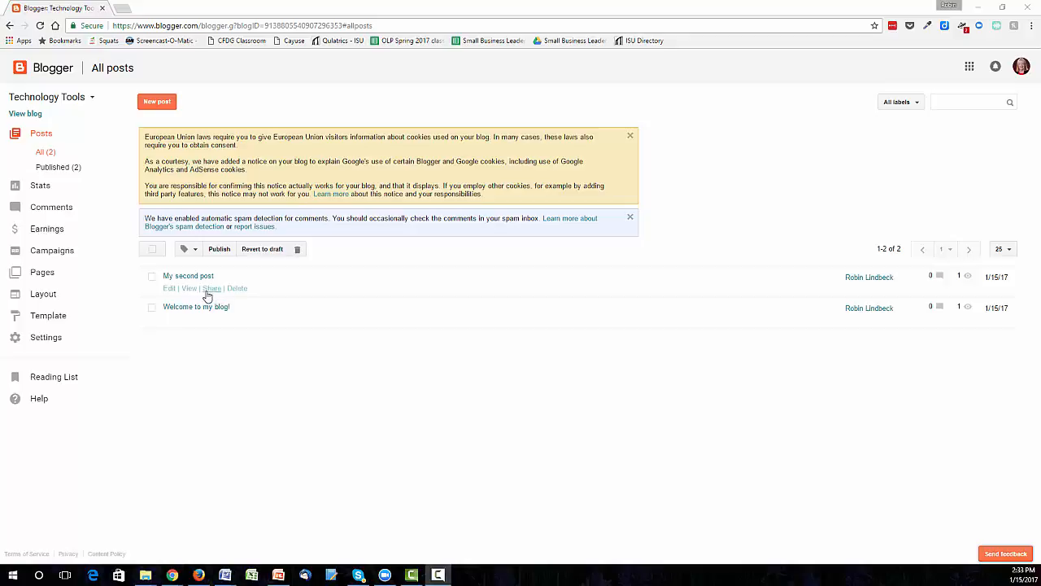
pyautogui.click(33, 118)
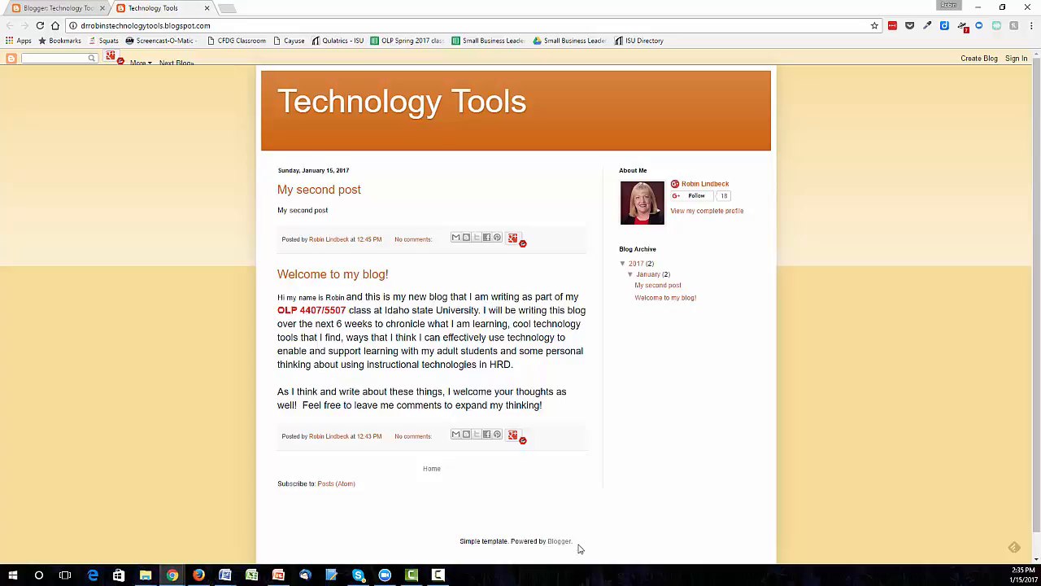
pyautogui.click(207, 8)
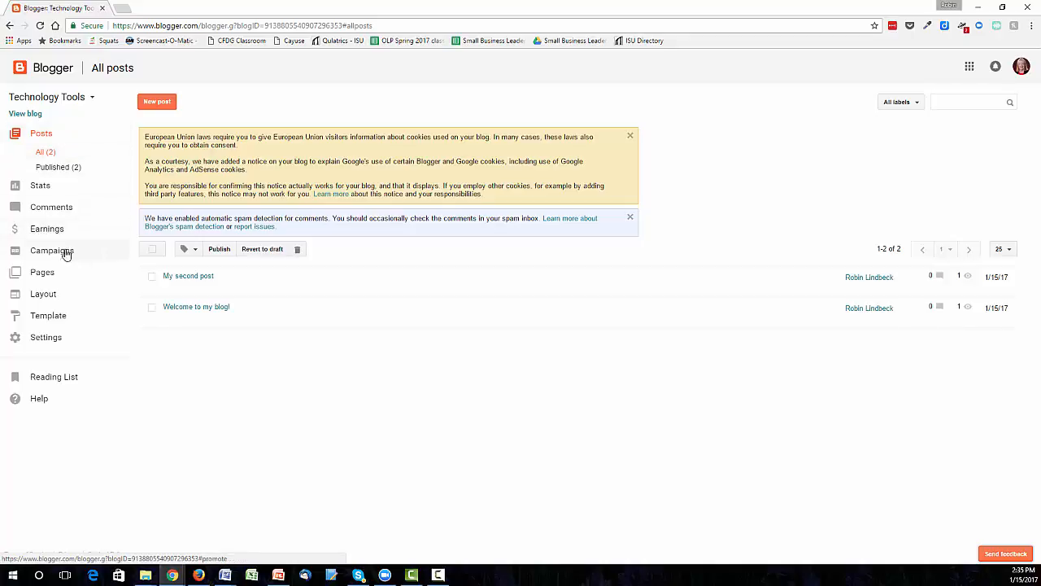
# Browse the blog's available templates and preview the dark red Simple template without applying it
pyautogui.click(51, 324)
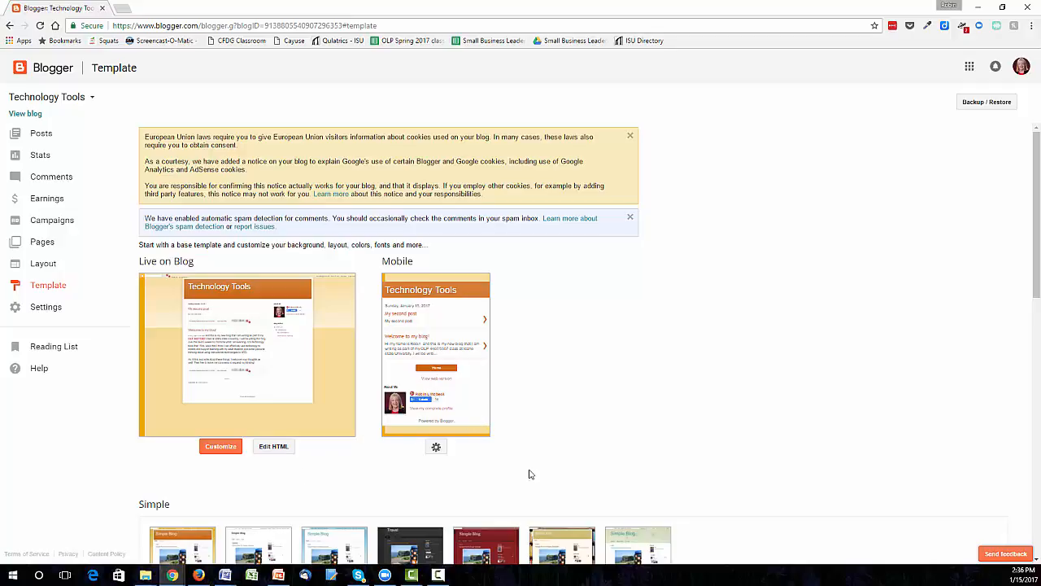
pyautogui.scroll(-2, 533, 470)
pyautogui.scroll(-3, 537, 468)
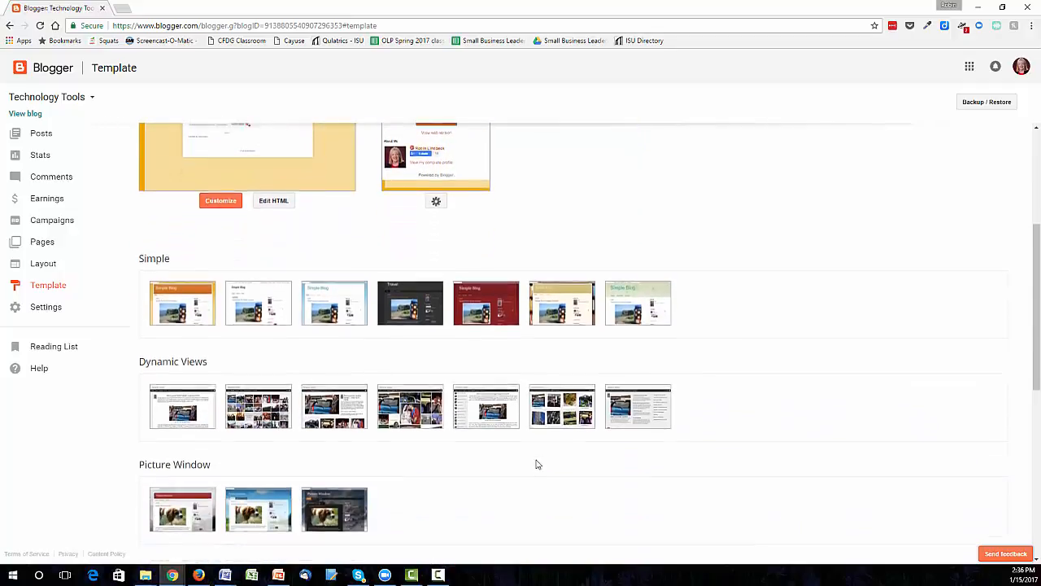
pyautogui.scroll(-4, 536, 463)
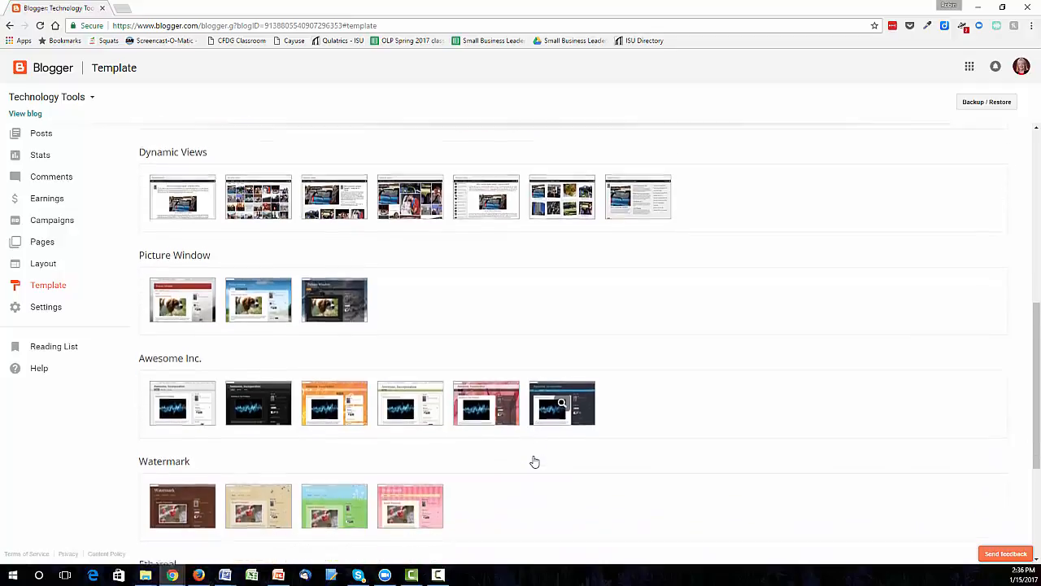
pyautogui.scroll(6, 532, 461)
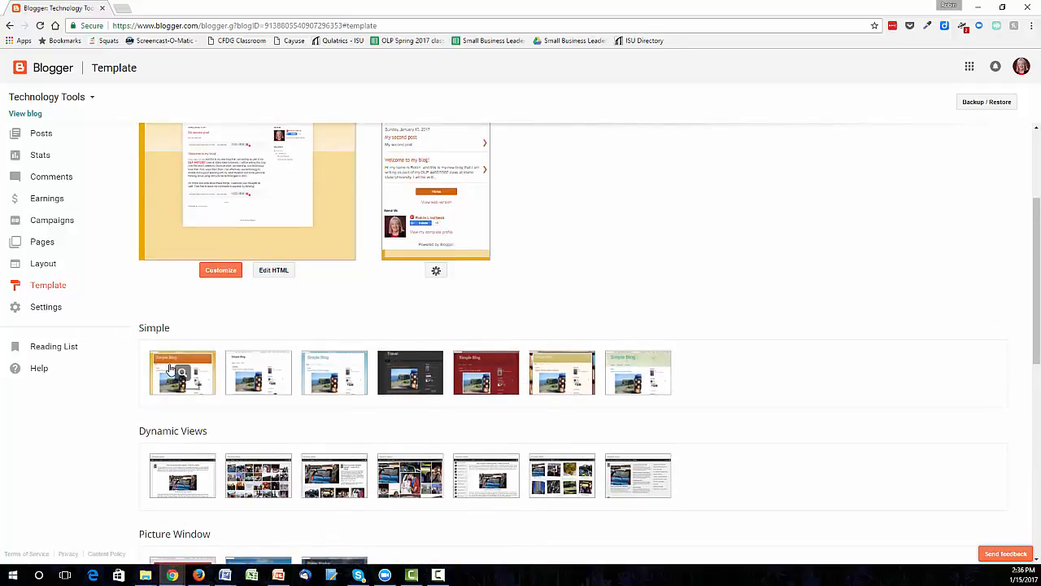
pyautogui.scroll(1, 173, 383)
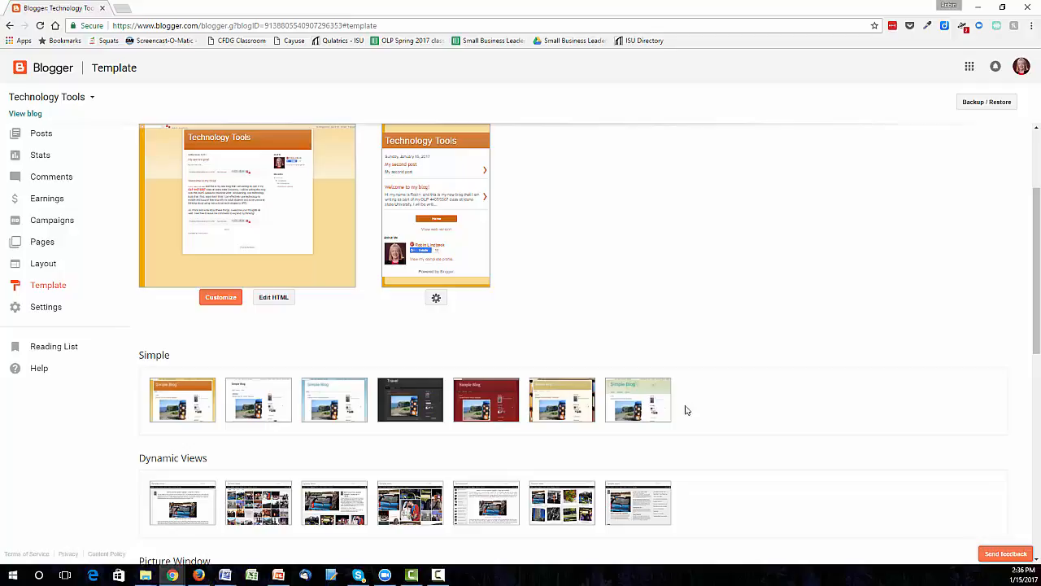
pyautogui.click(483, 397)
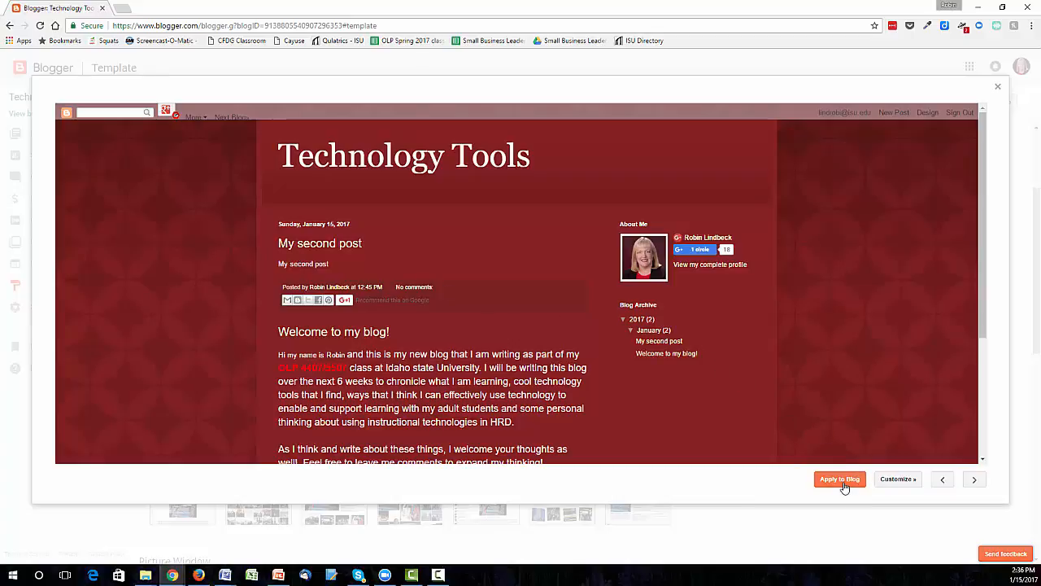
pyautogui.click(998, 88)
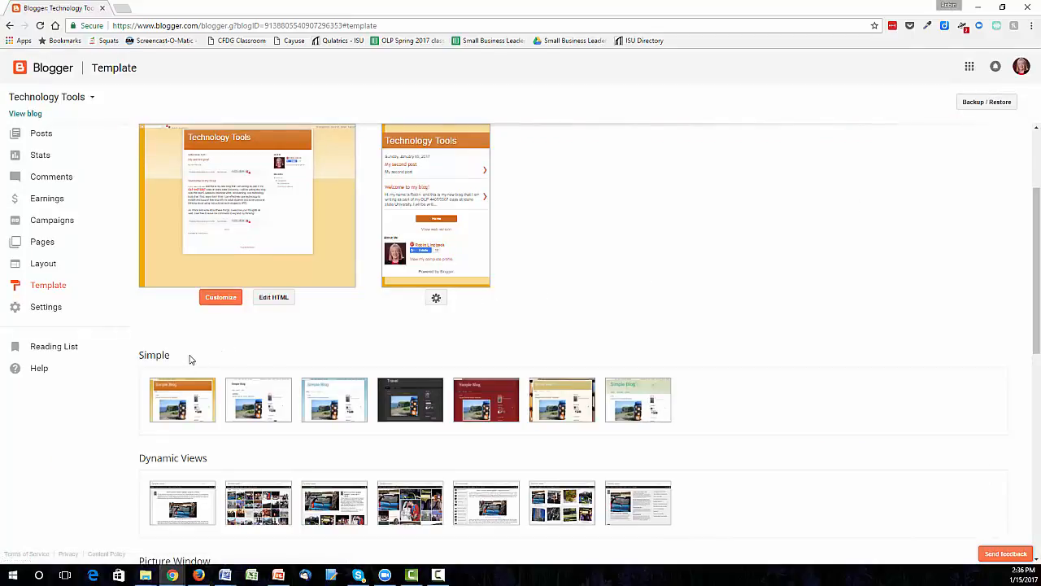
# Preview the first two Picture Window templates, the one with the red header and the blue sky one, without applying them
pyautogui.scroll(-2, 191, 360)
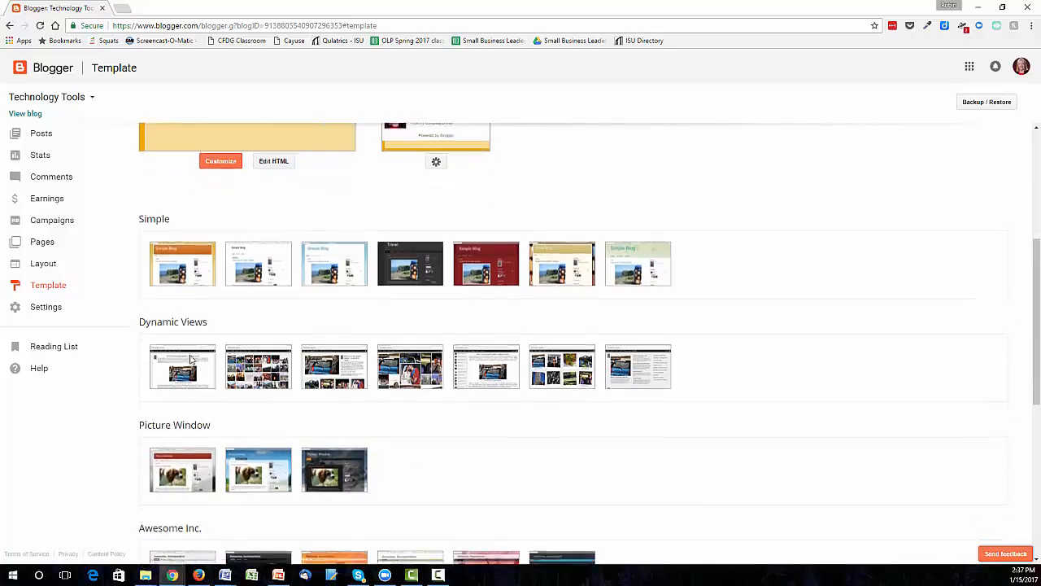
pyautogui.scroll(-2, 191, 360)
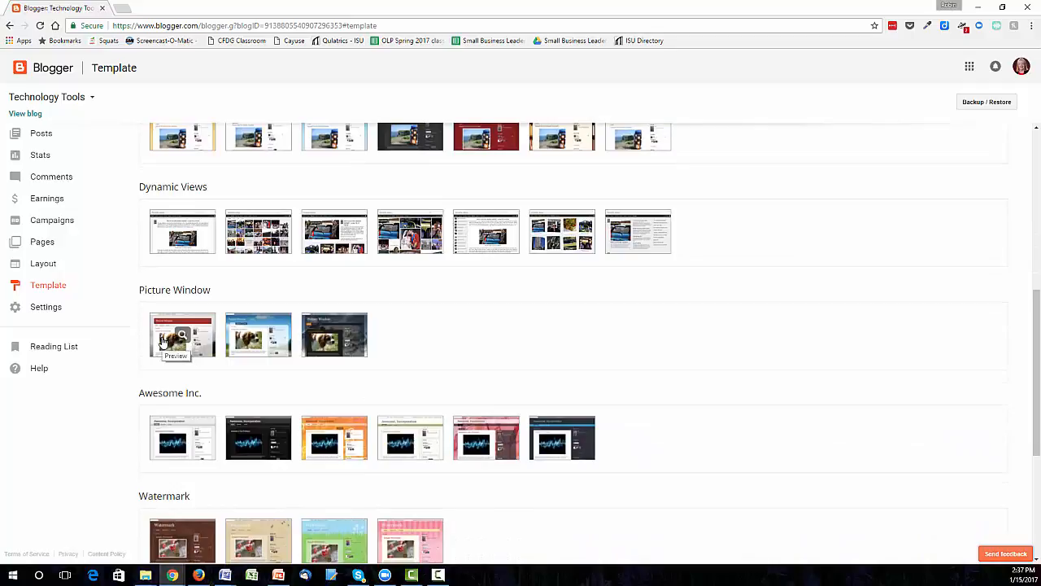
pyautogui.click(163, 342)
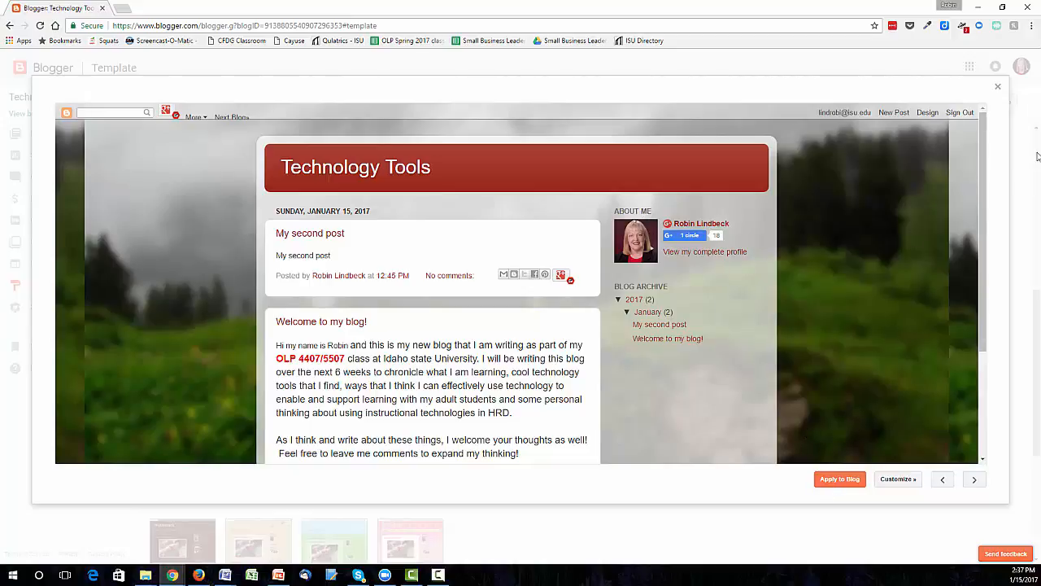
pyautogui.click(997, 91)
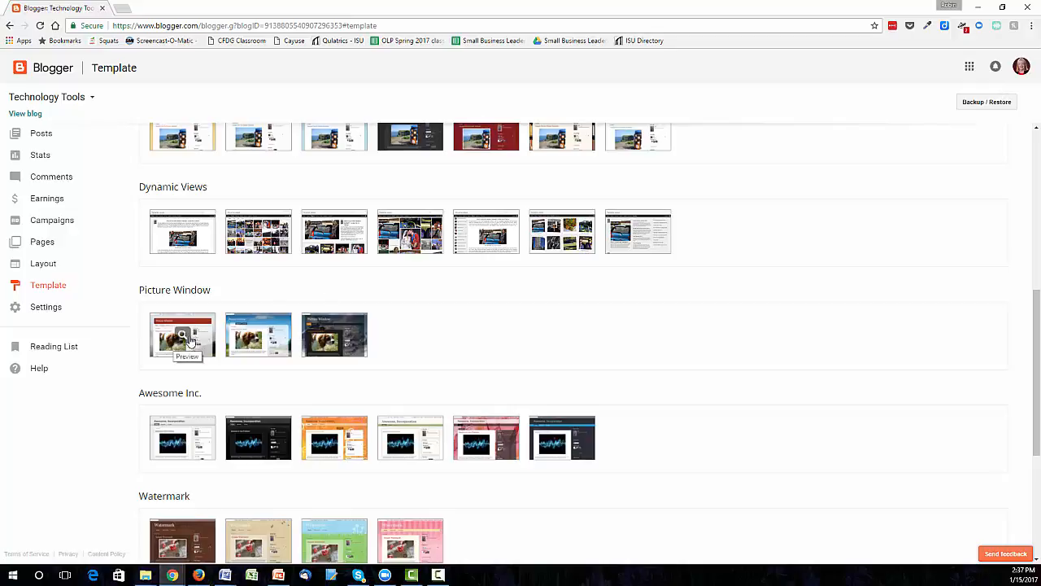
pyautogui.click(281, 326)
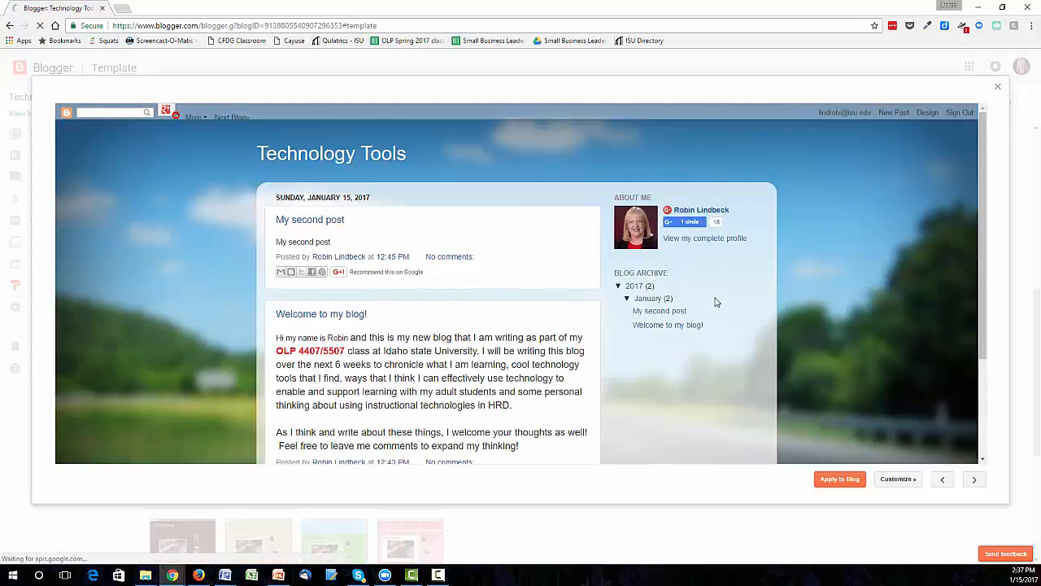
pyautogui.click(997, 90)
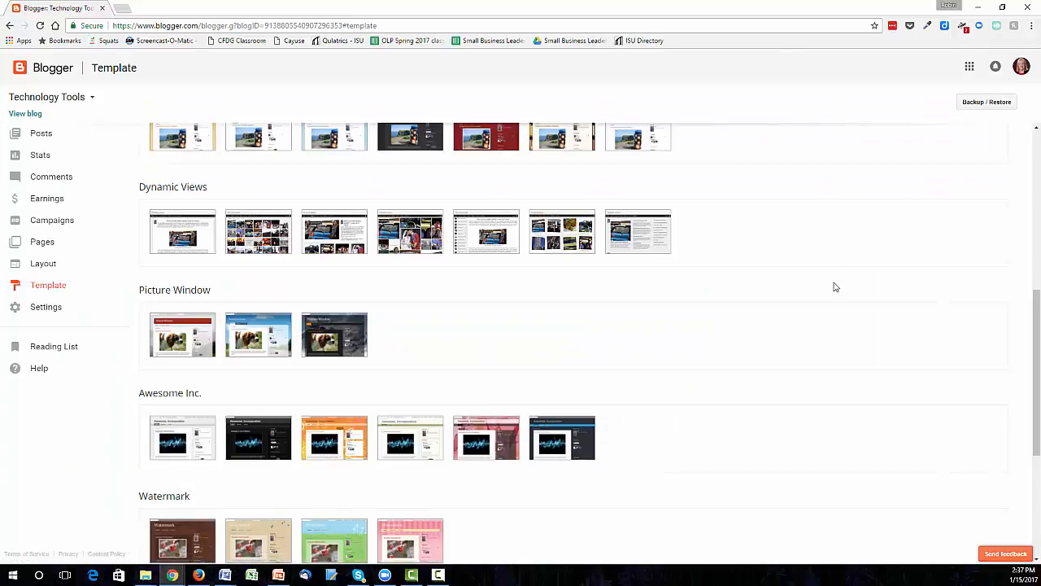
# Look over the remaining template families and open the live blog template for customization
pyautogui.scroll(-3, 835, 287)
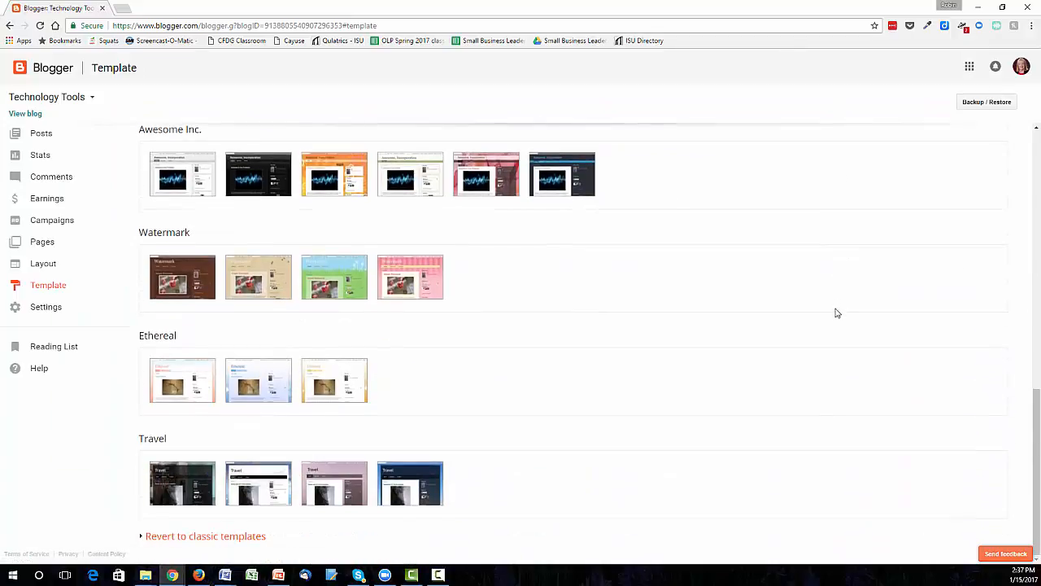
pyautogui.scroll(7, 808, 384)
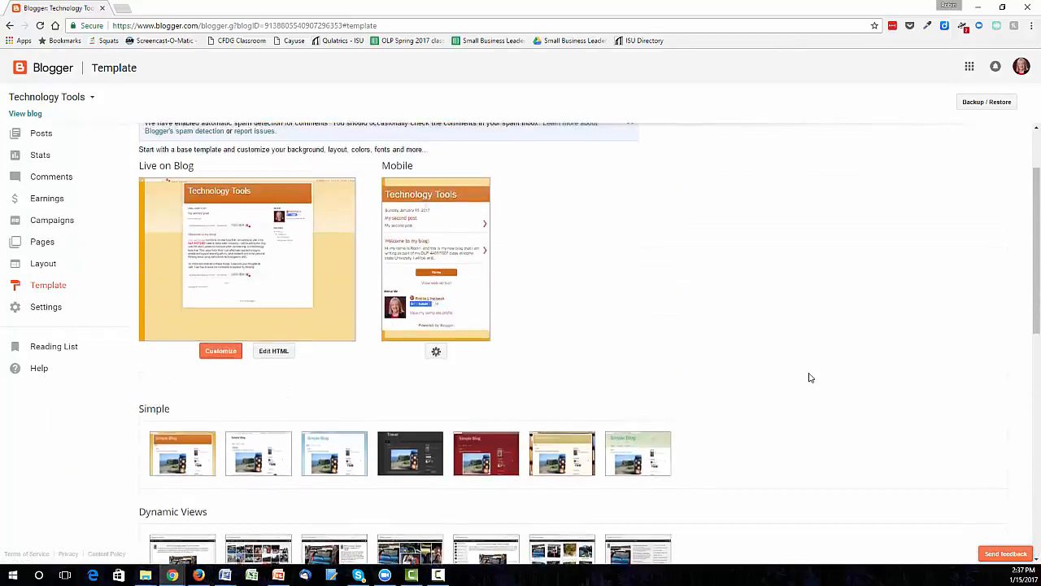
pyautogui.scroll(2, 809, 377)
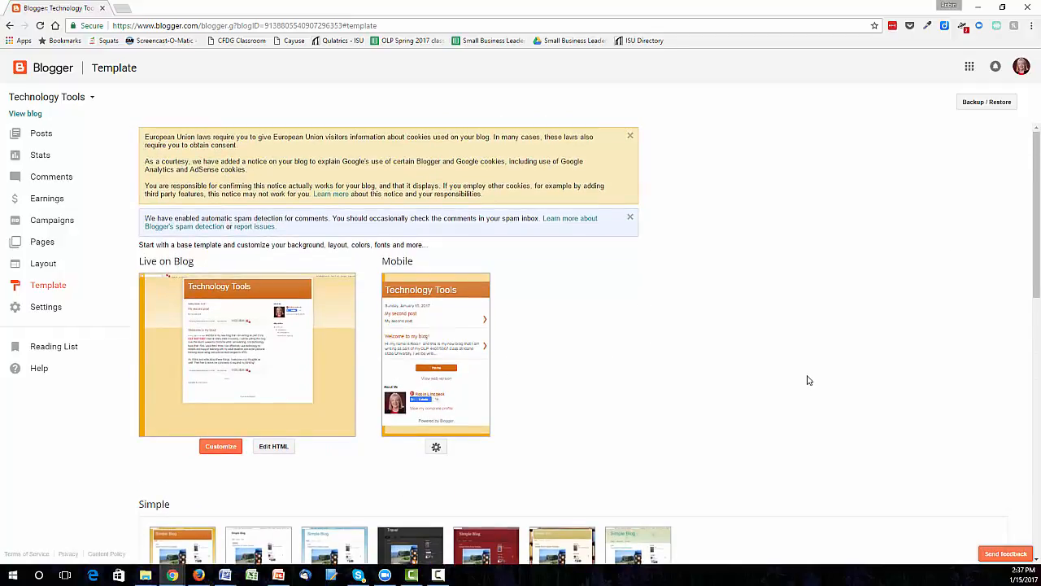
pyautogui.click(221, 453)
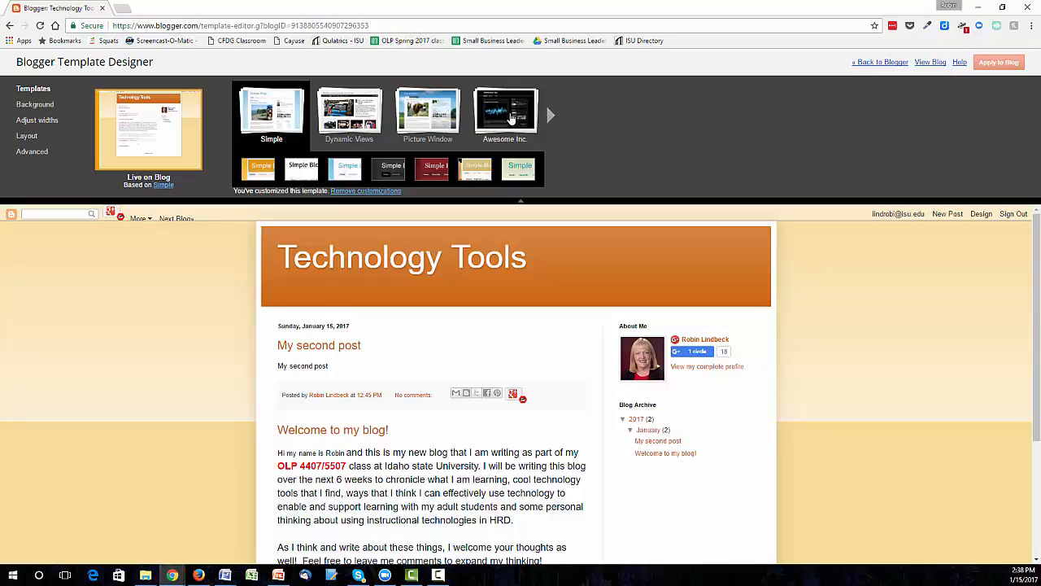
# Try the Awesome Inc. template in the designer's live preview and switch back to Simple
pyautogui.click(511, 116)
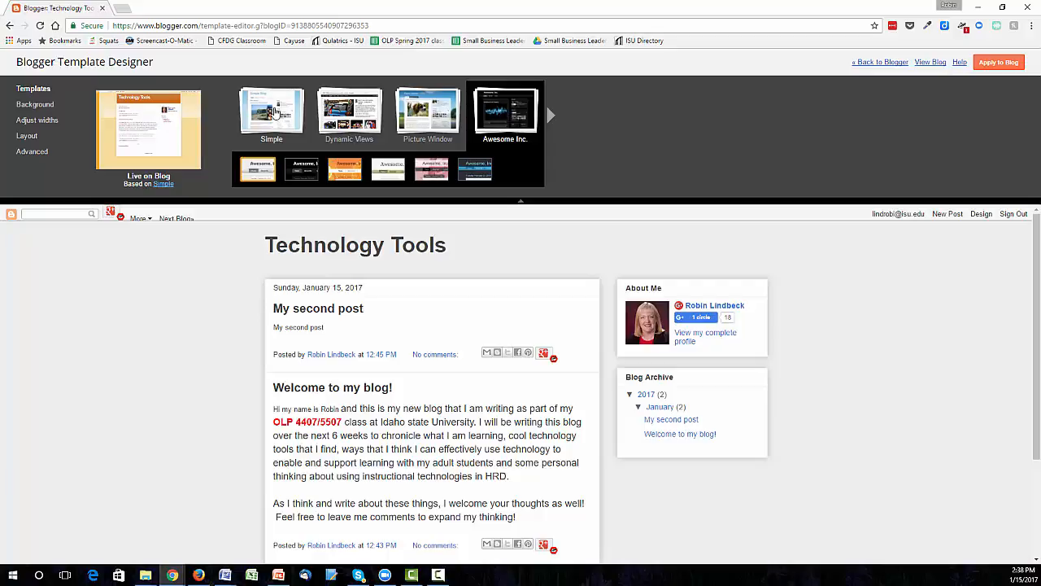
pyautogui.click(274, 114)
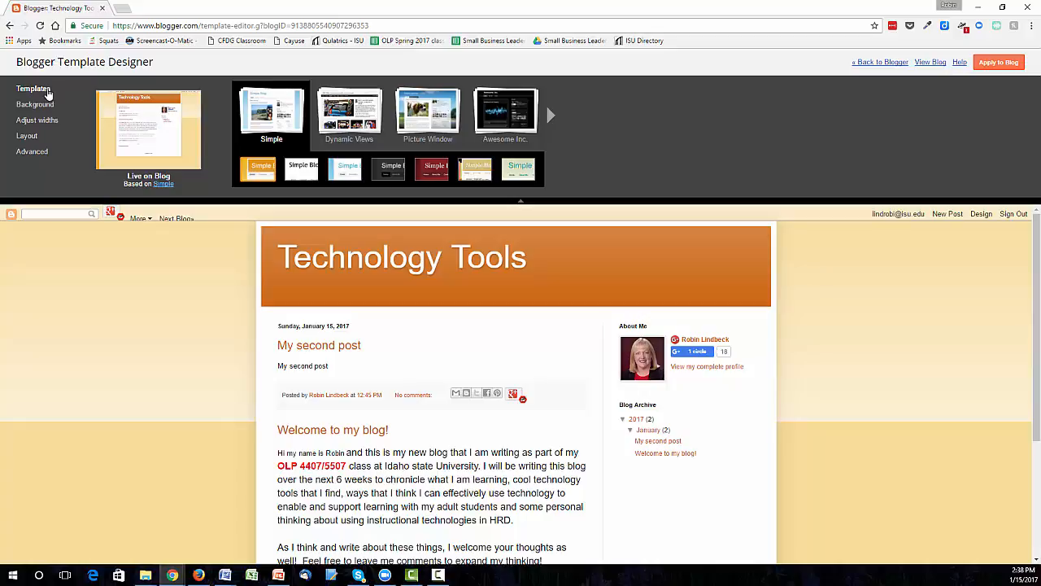
# Try the green, blue, yellow, magenta and pink suggested color themes on the blog, and return to the orange theme
pyautogui.click(45, 109)
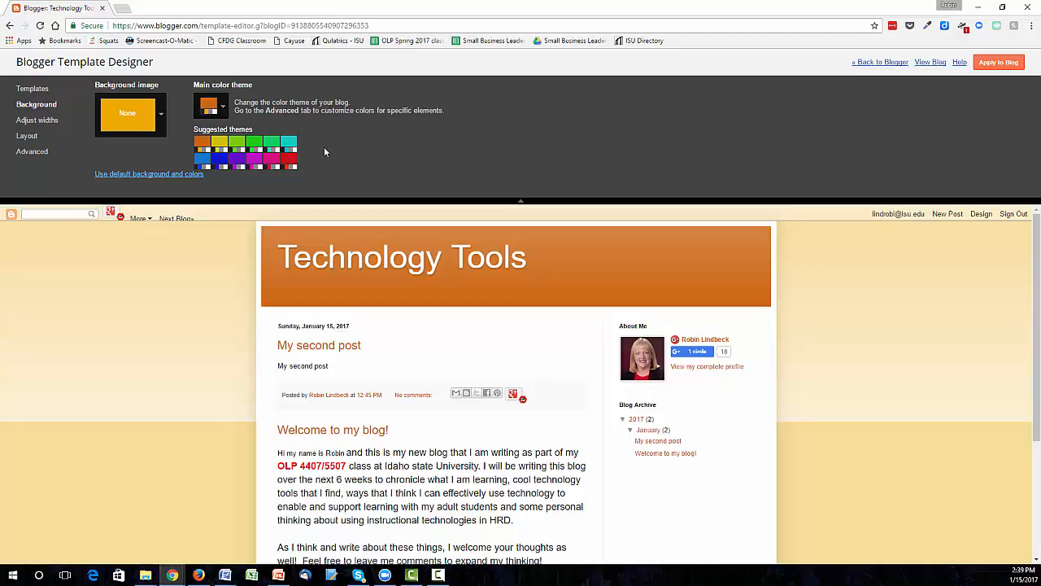
pyautogui.click(238, 145)
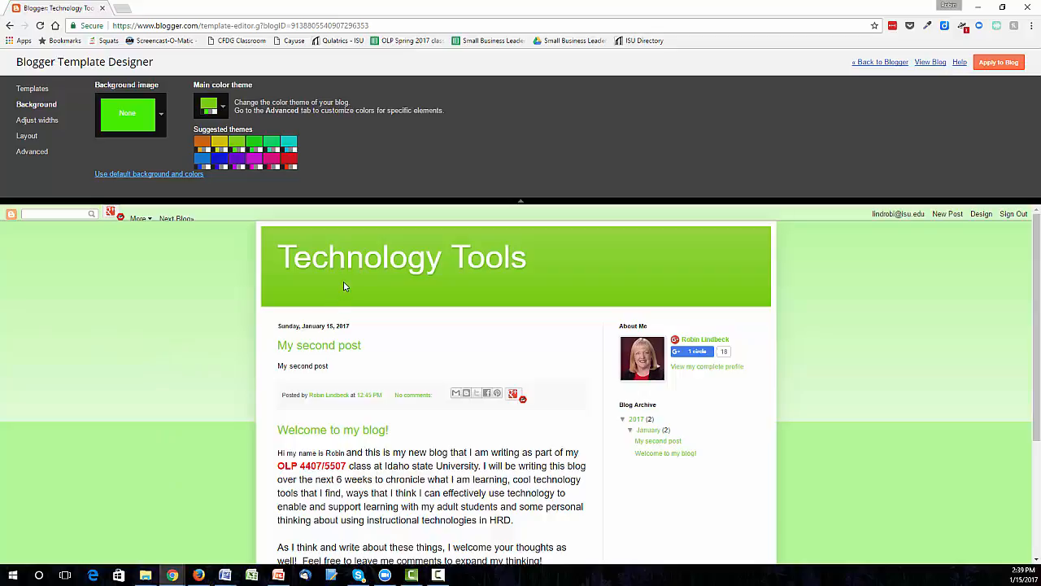
pyautogui.click(201, 158)
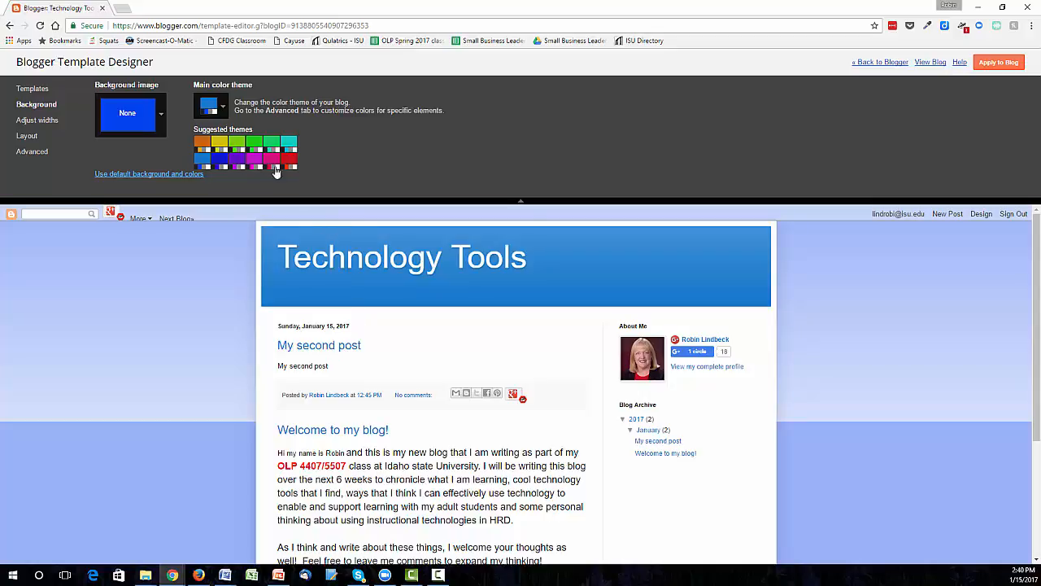
pyautogui.click(219, 143)
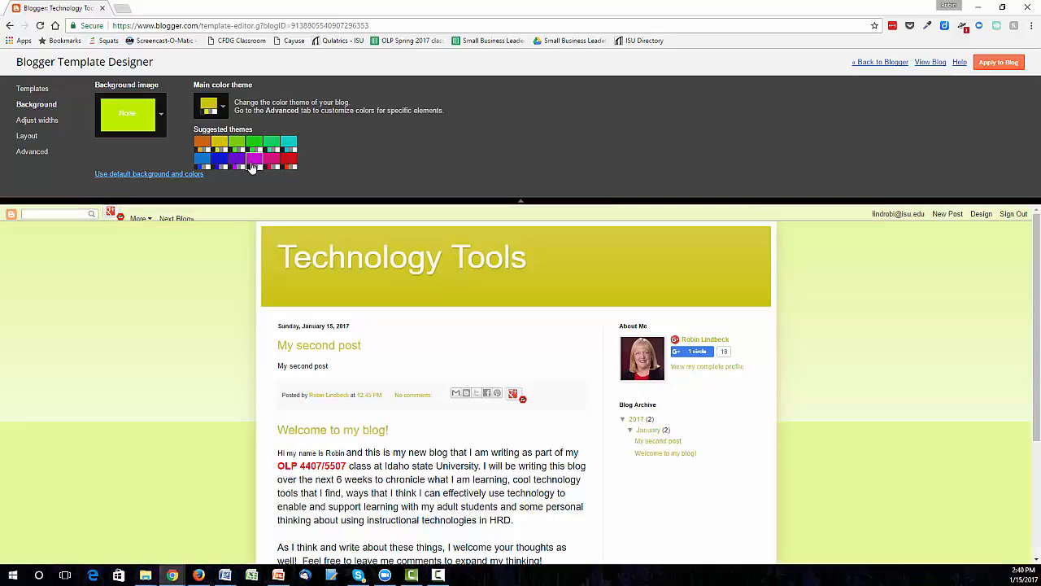
pyautogui.click(253, 161)
pyautogui.click(275, 163)
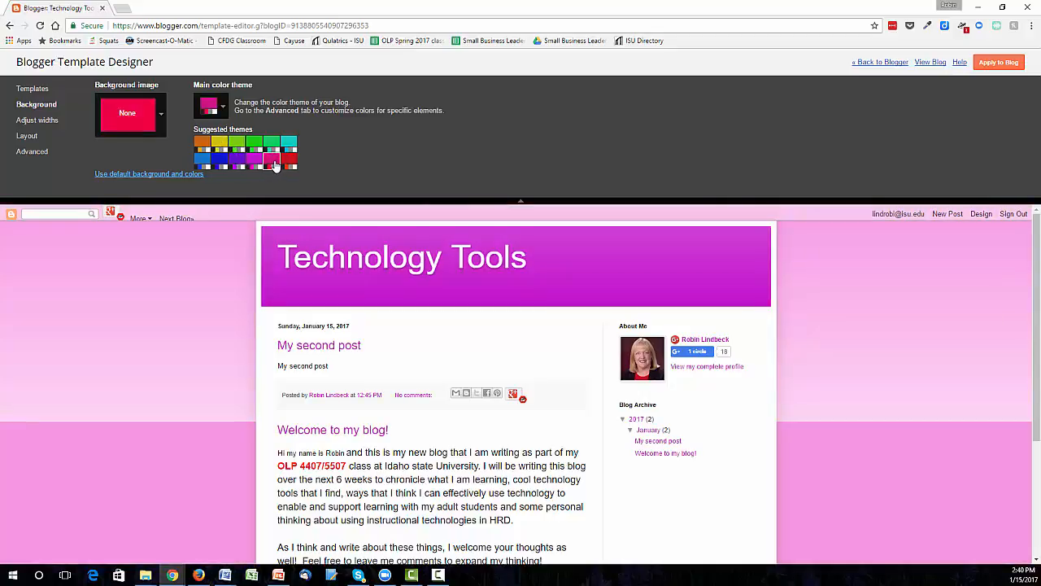
pyautogui.click(202, 144)
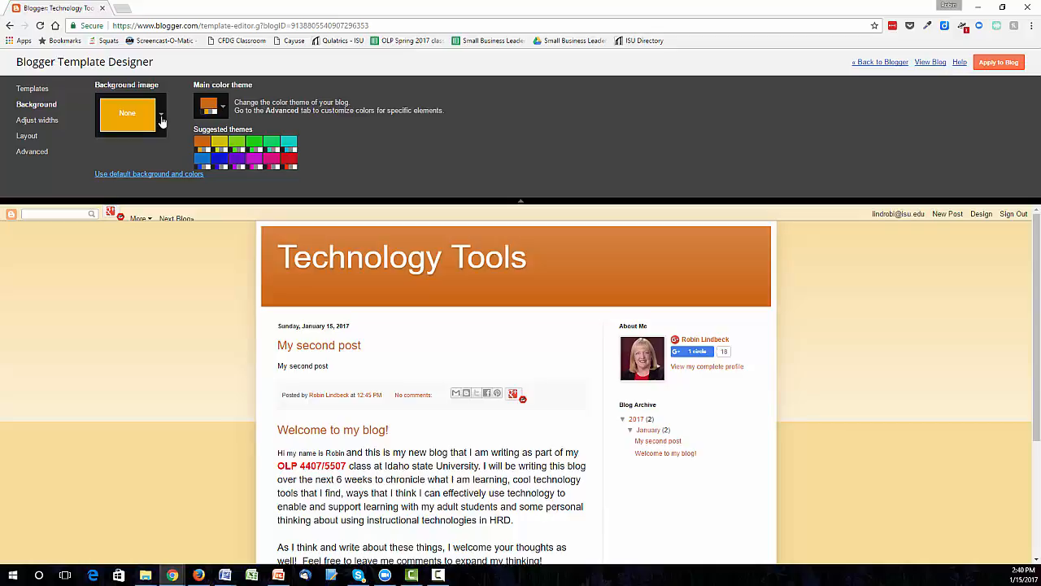
# Try the green grass and dandelion pictures from the Nature category as the blog's background image, and cancel the selection
pyautogui.click(161, 116)
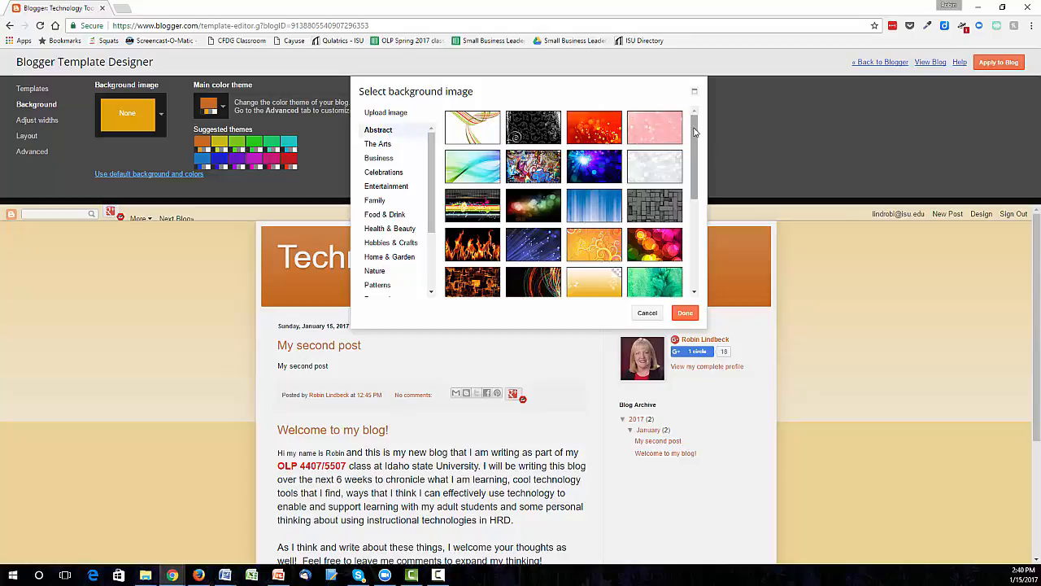
pyautogui.moveTo(693, 130)
pyautogui.mouseDown()
pyautogui.moveTo(717, 221)
pyautogui.moveTo(704, 117)
pyautogui.mouseUp()
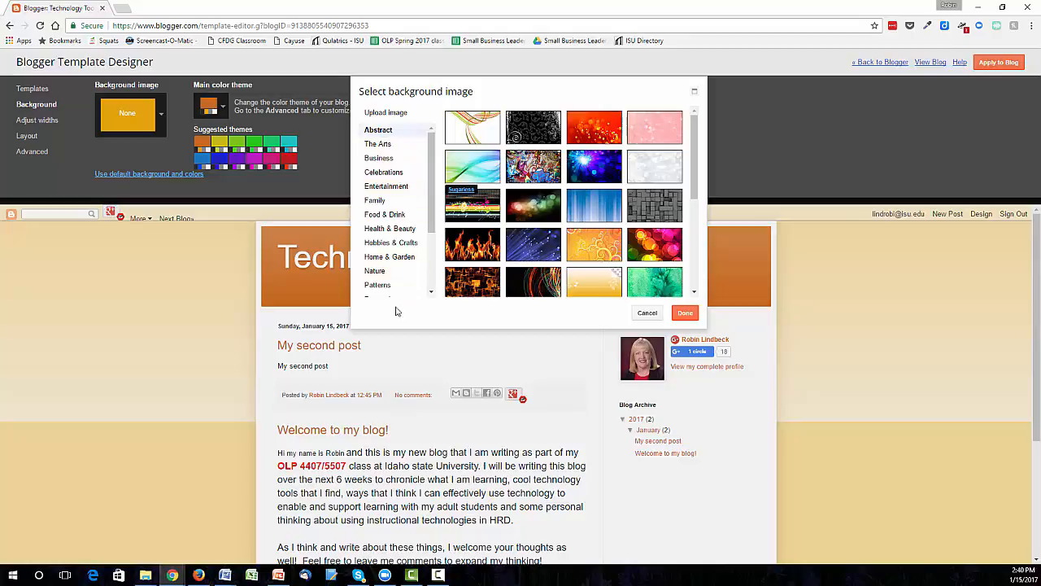
pyautogui.scroll(-3, 423, 244)
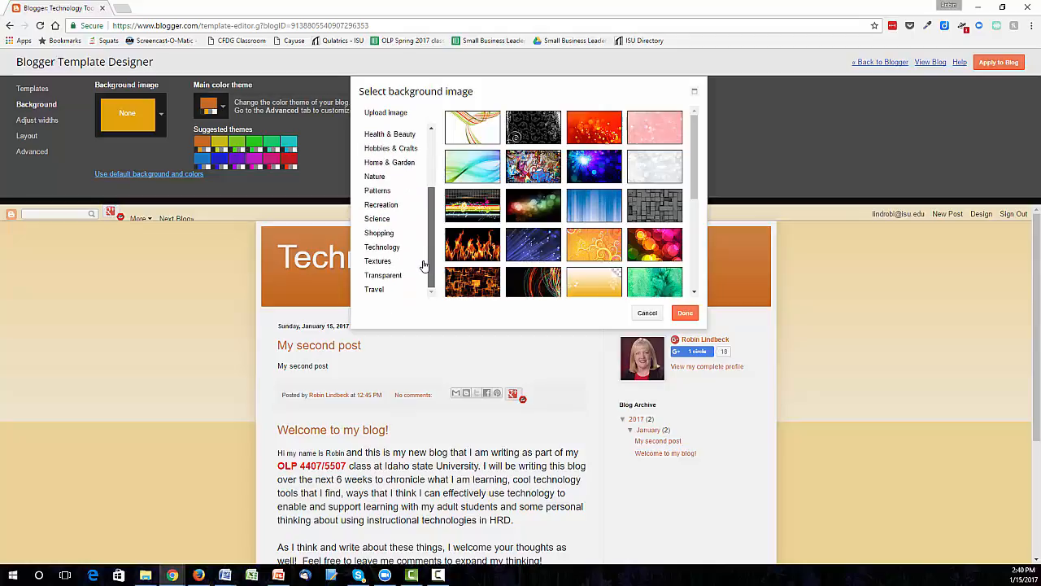
pyautogui.click(375, 178)
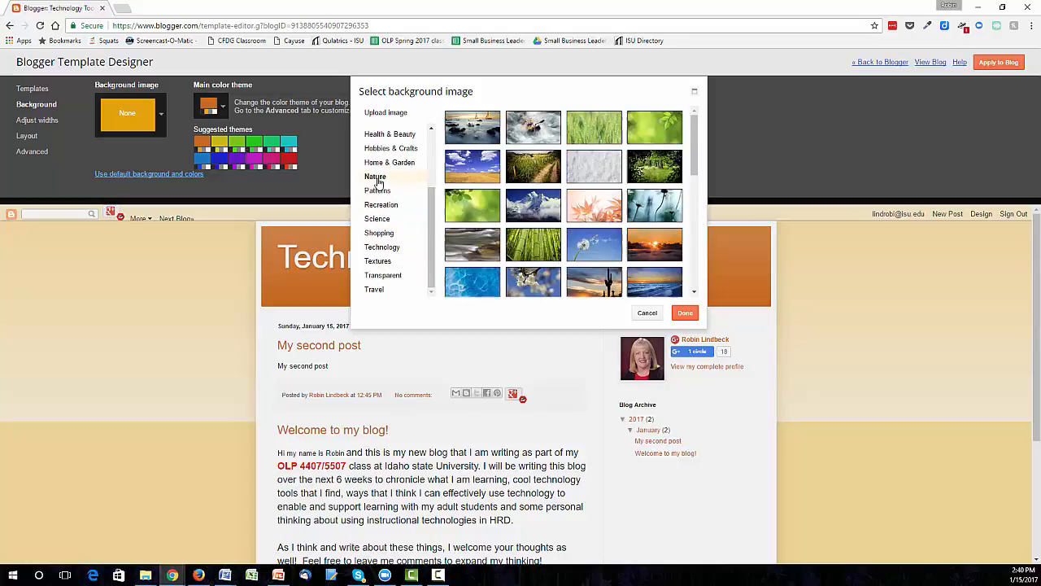
pyautogui.click(603, 132)
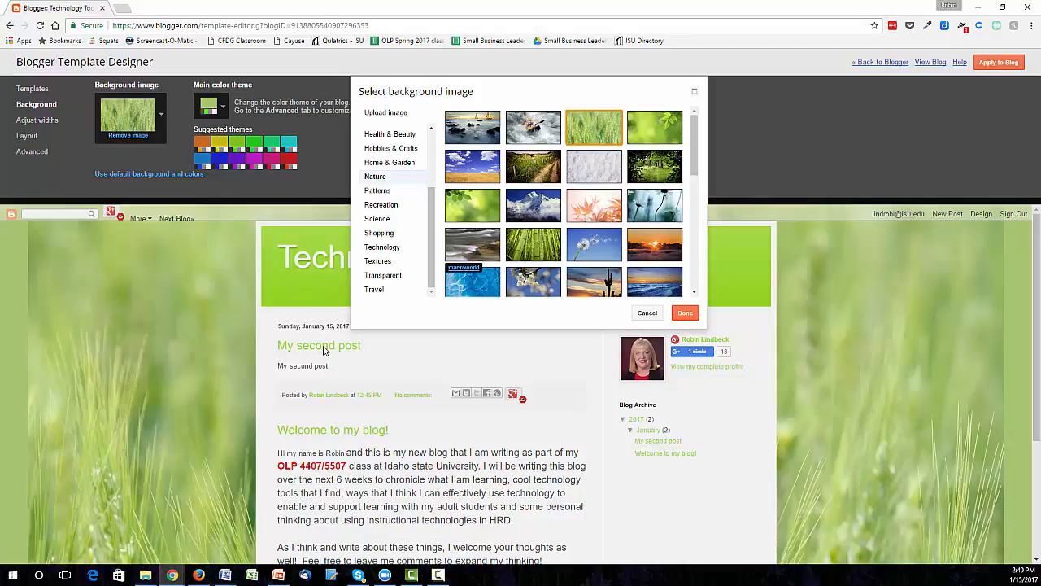
pyautogui.click(591, 248)
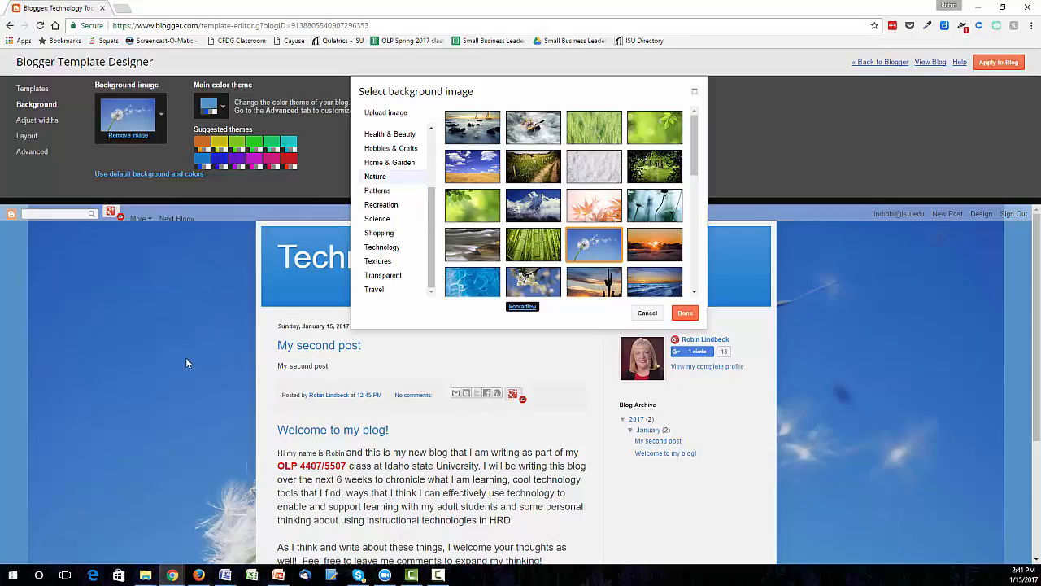
pyautogui.click(646, 314)
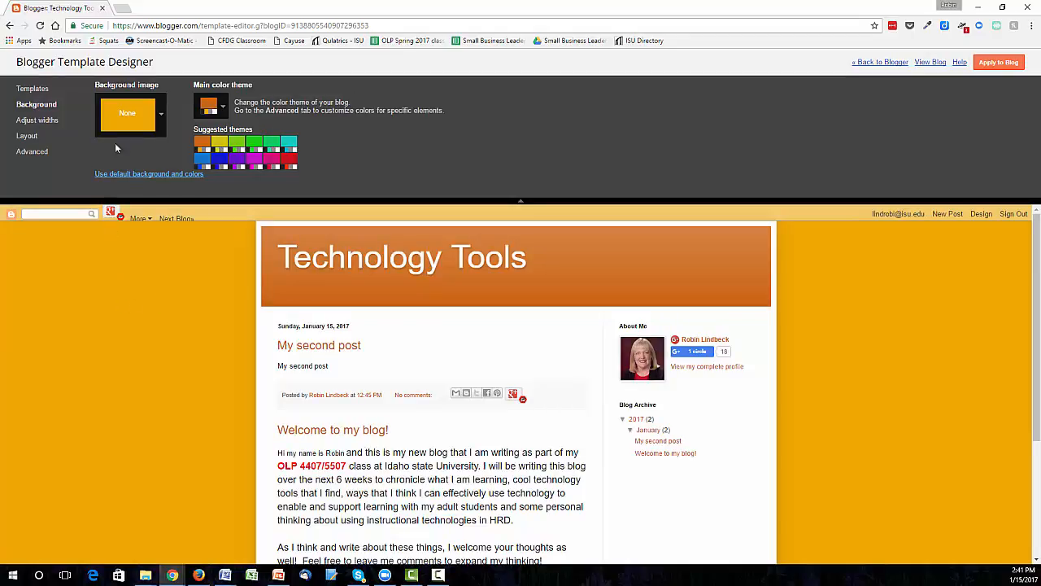
# Try widths of 640 px and 950 px for the entire blog, and 460 px and 360 px for the right sidebar
pyautogui.click(208, 106)
pyautogui.click(209, 107)
pyautogui.click(46, 124)
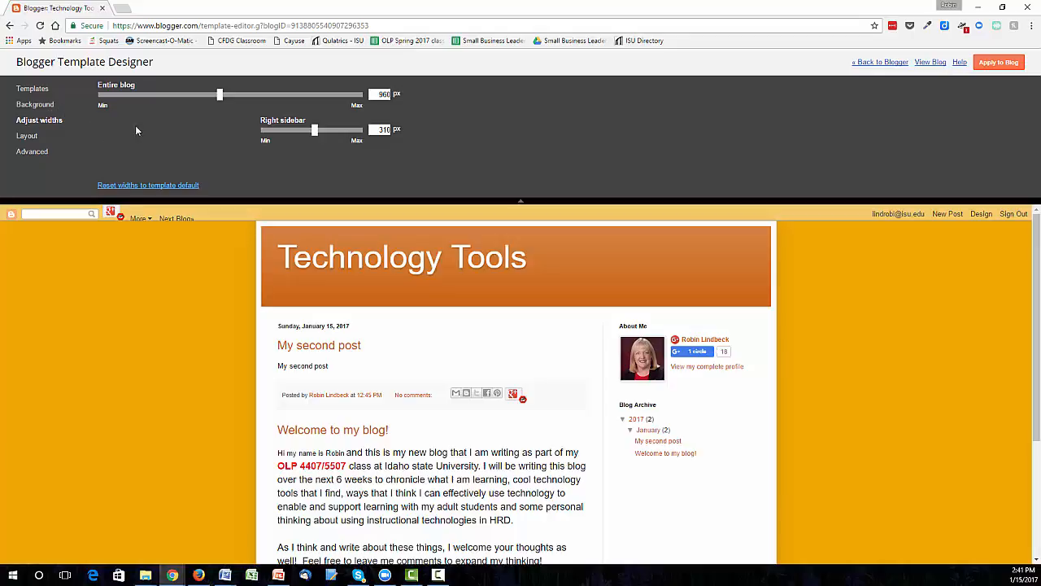
pyautogui.moveTo(220, 101); pyautogui.dragTo(136, 97)
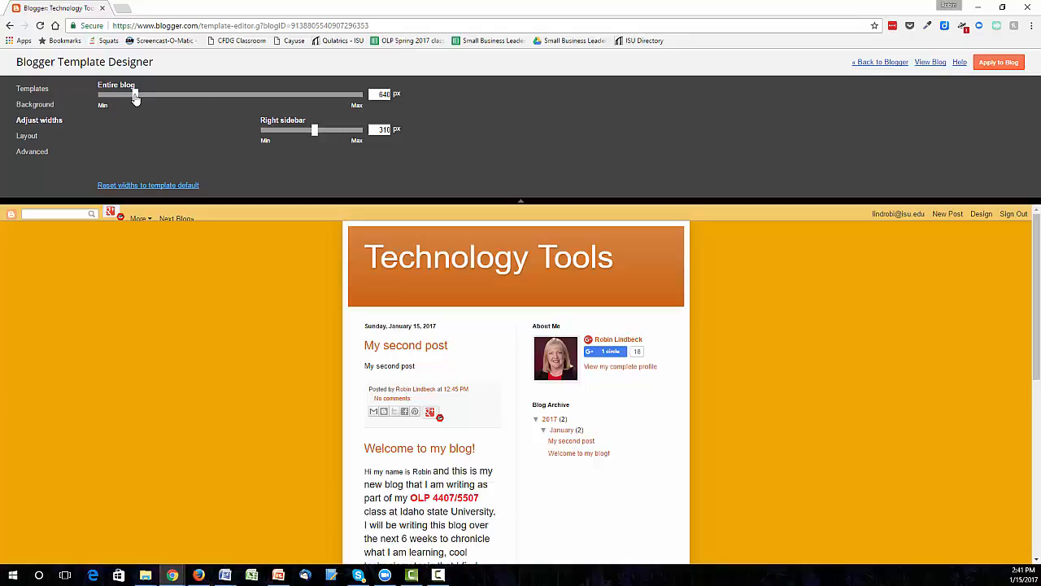
pyautogui.moveTo(136, 98); pyautogui.dragTo(218, 100)
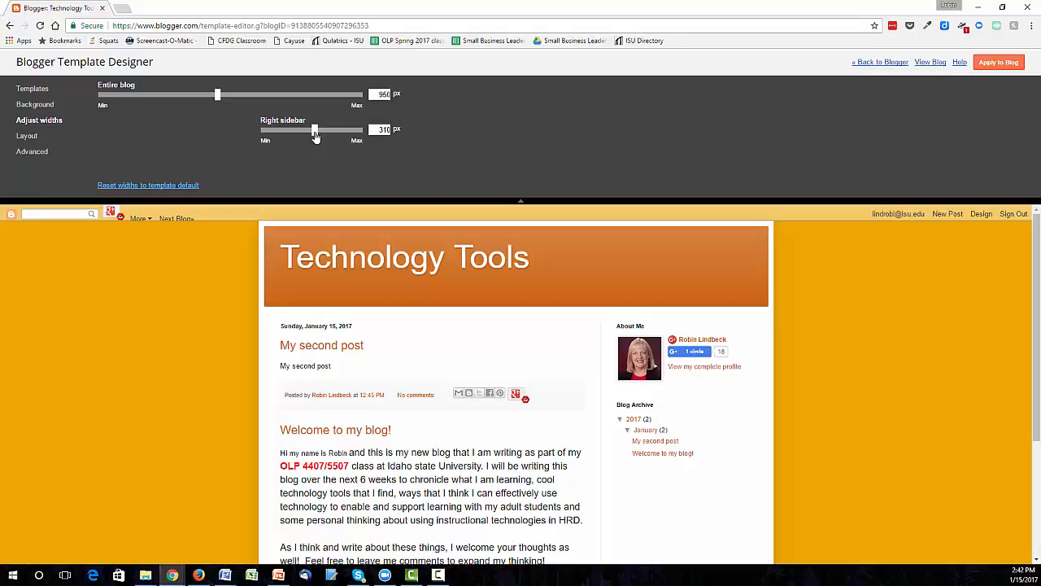
pyautogui.moveTo(316, 137); pyautogui.dragTo(350, 147)
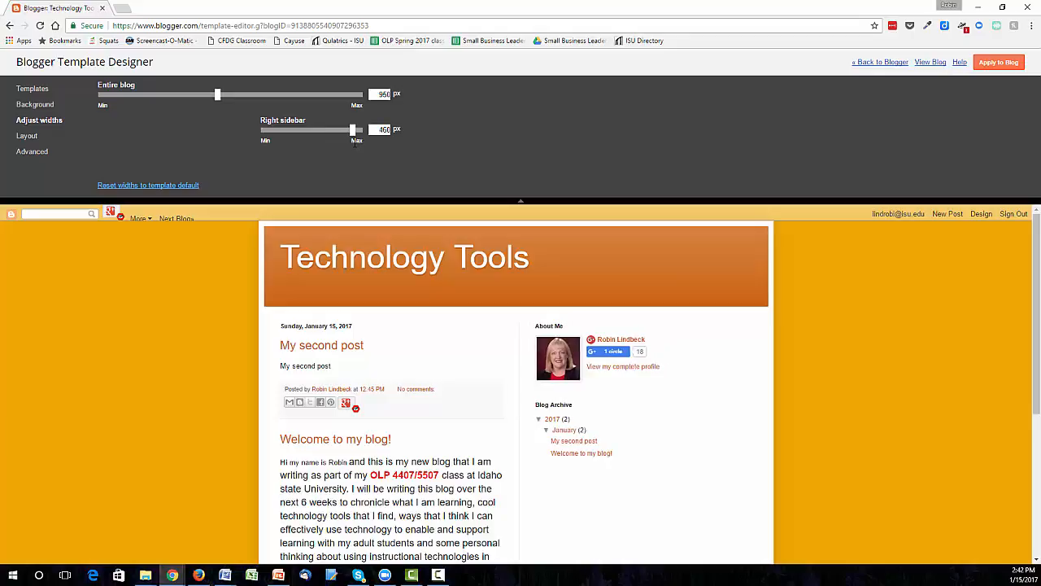
pyautogui.moveTo(350, 147); pyautogui.dragTo(325, 141)
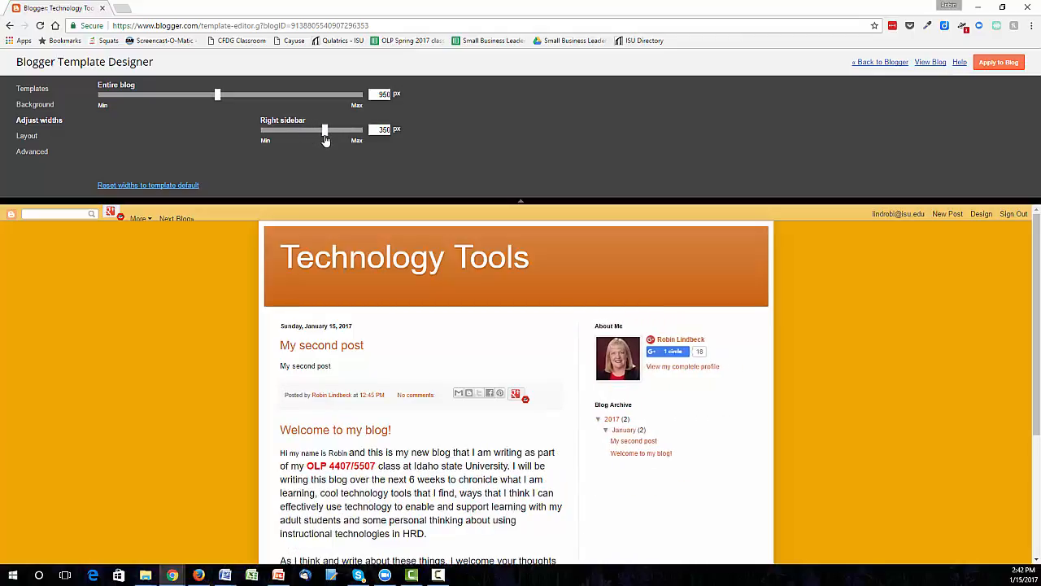
# Try the body layout with a single sidebar to the left of the posts and check it in the blog preview
pyautogui.click(27, 135)
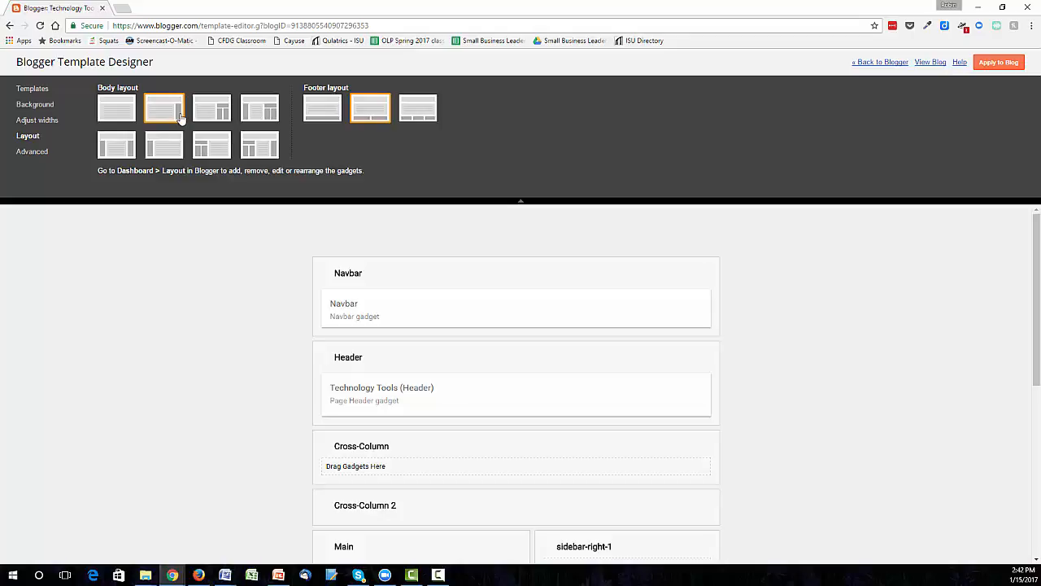
pyautogui.click(40, 109)
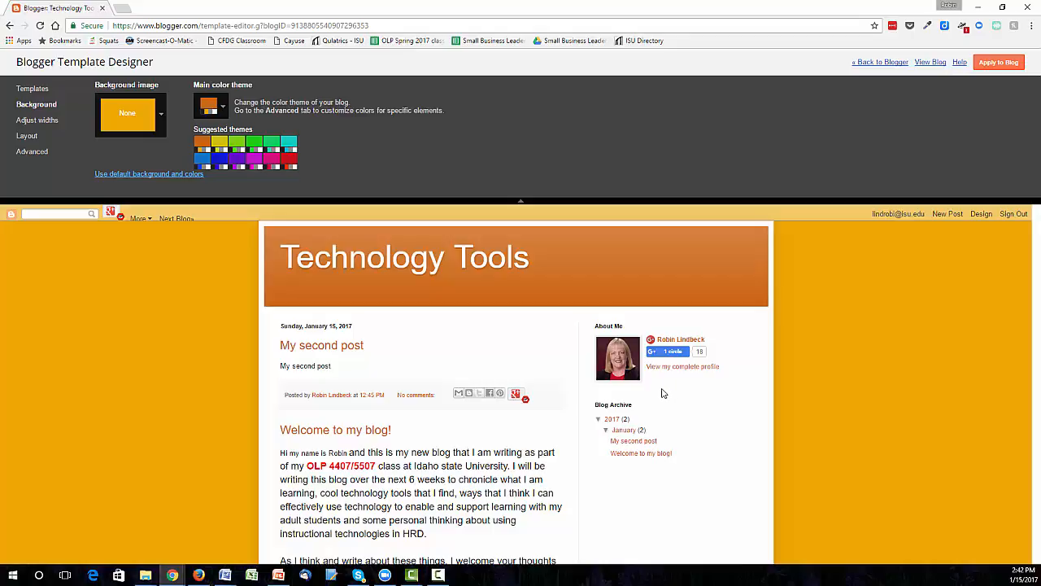
pyautogui.click(26, 138)
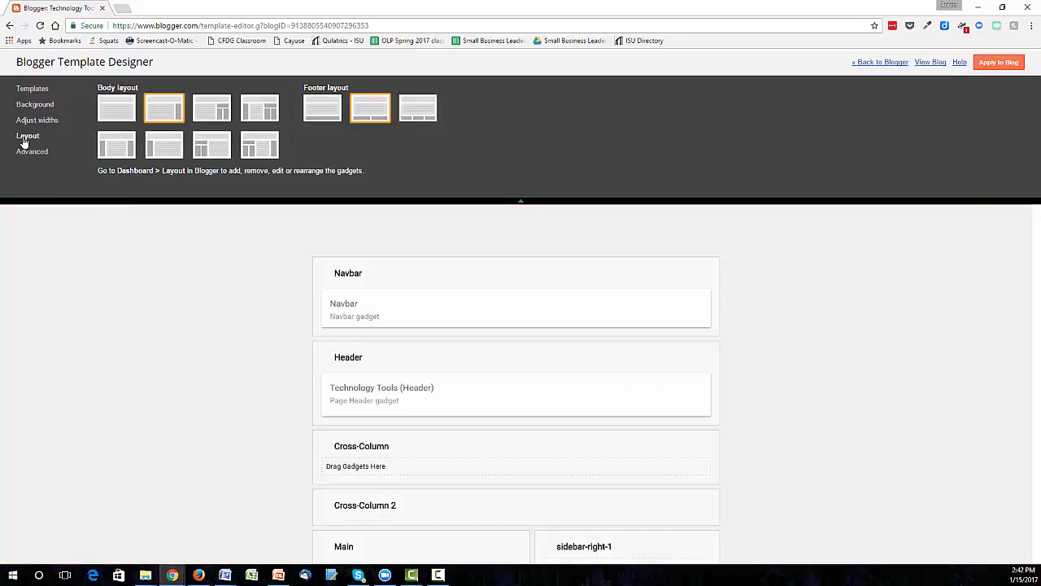
pyautogui.click(169, 153)
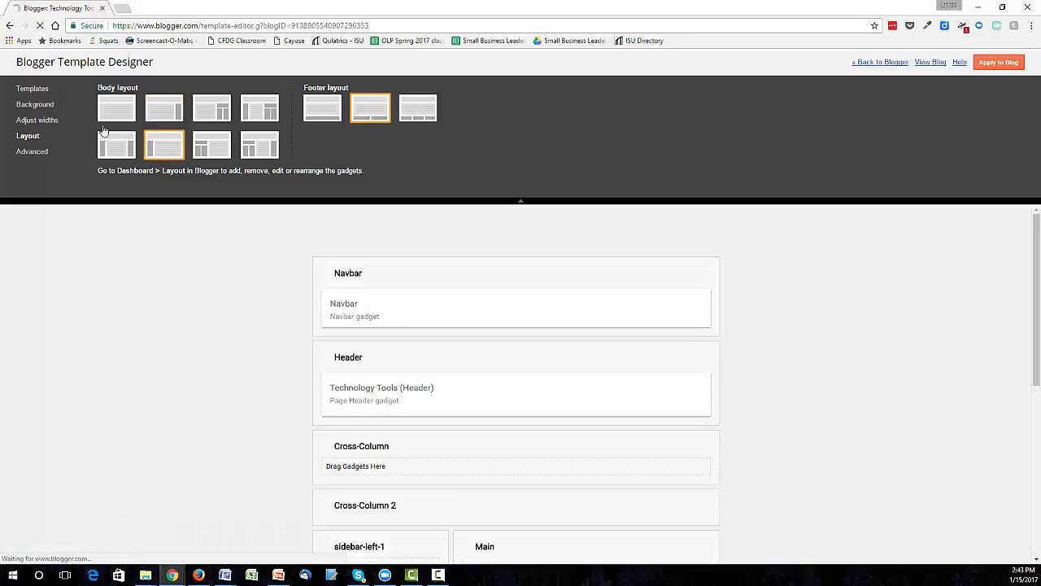
pyautogui.click(36, 104)
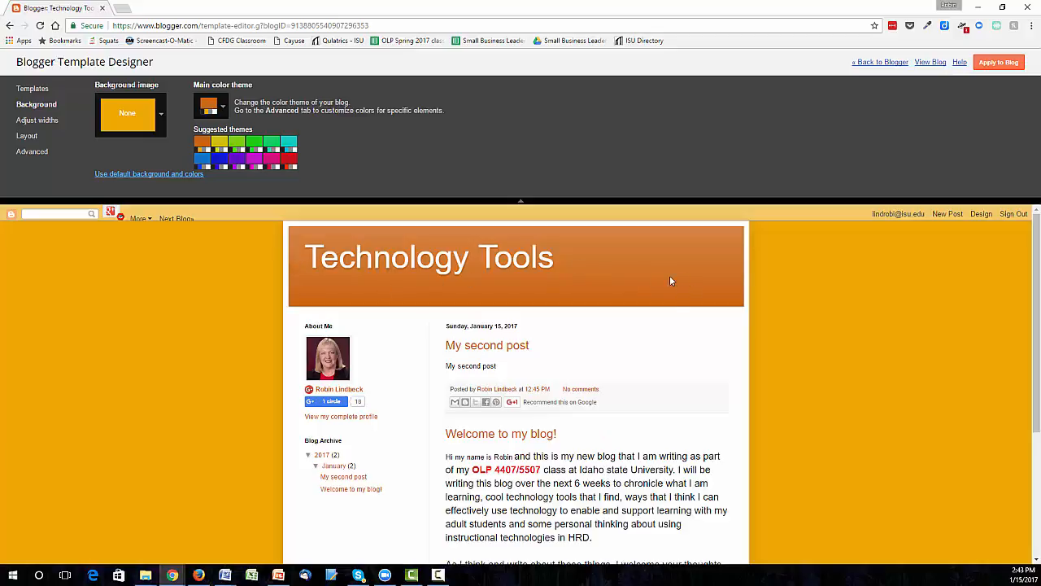
pyautogui.click(28, 136)
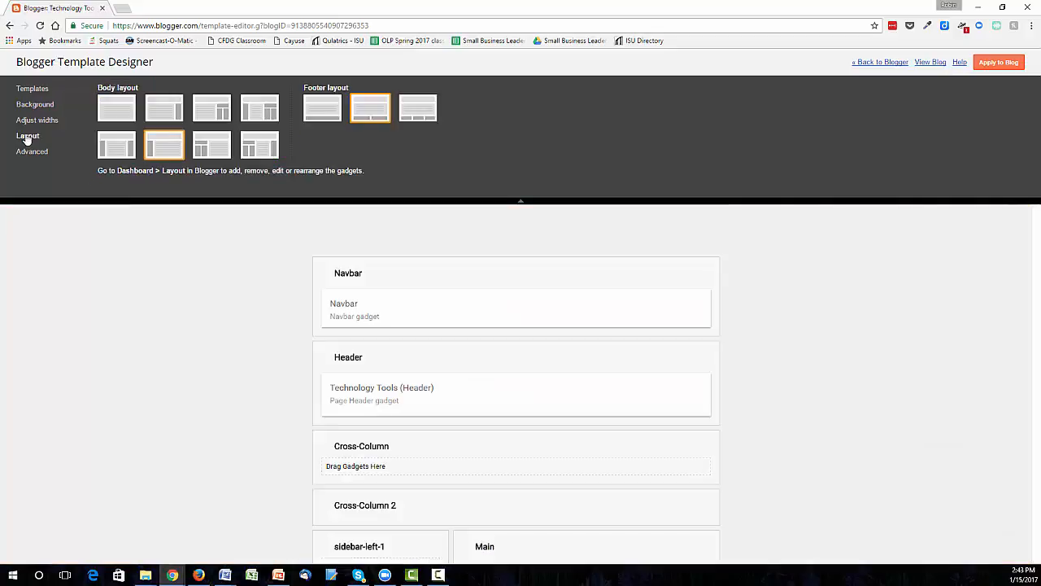
# Try the body layout with one sidebar on each side of the posts and check it in the blog preview
pyautogui.click(118, 149)
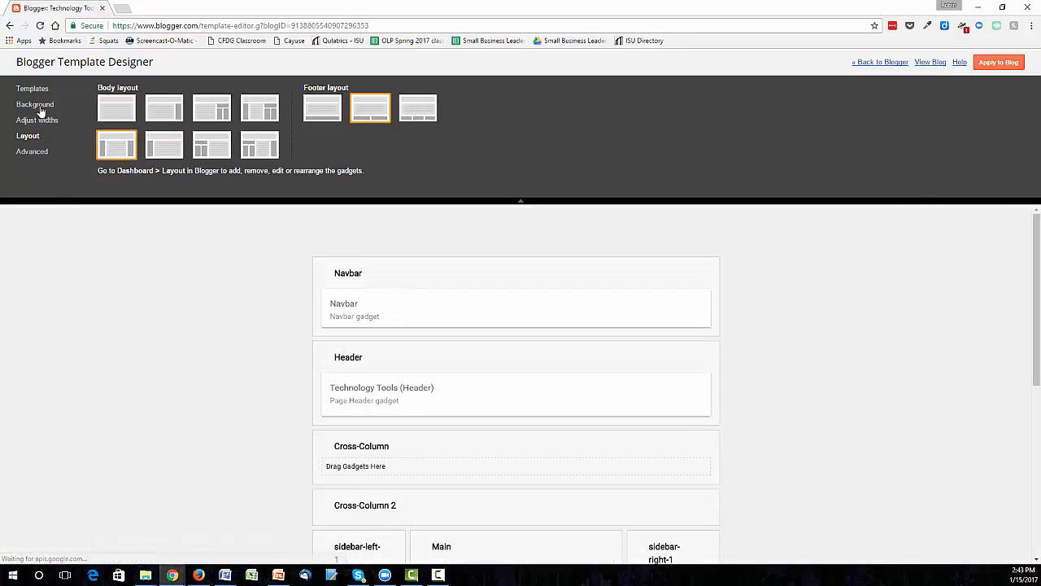
pyautogui.click(37, 106)
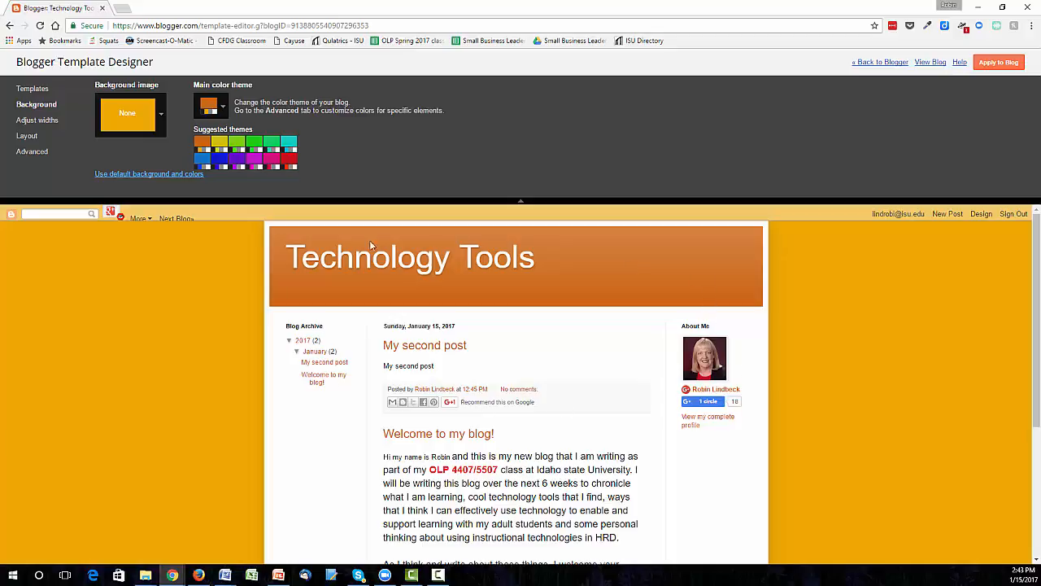
pyautogui.click(31, 137)
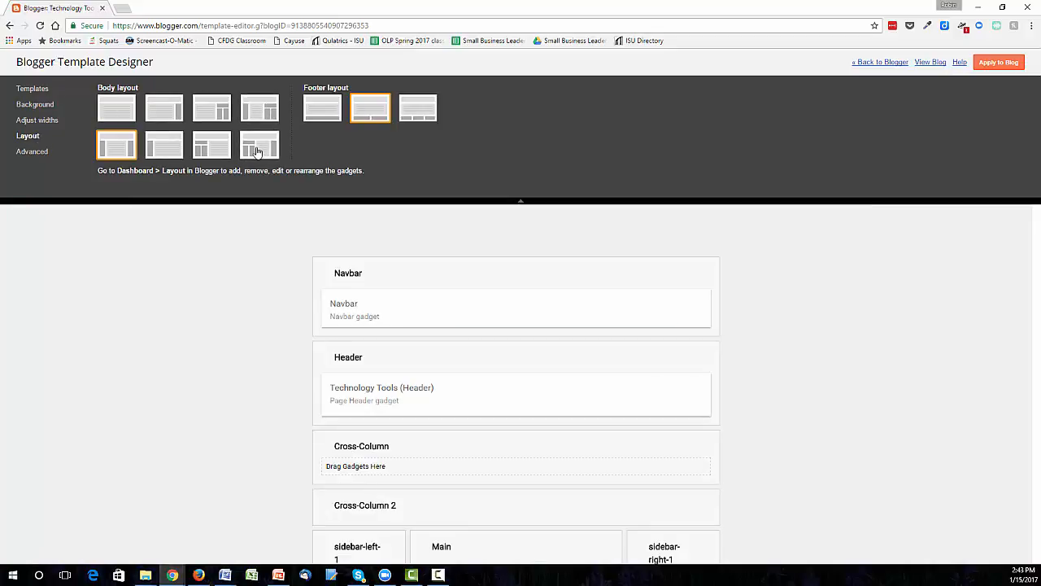
# Examine the advanced settings for page text, backgrounds and blog title, including the title's color palette
pyautogui.click(34, 153)
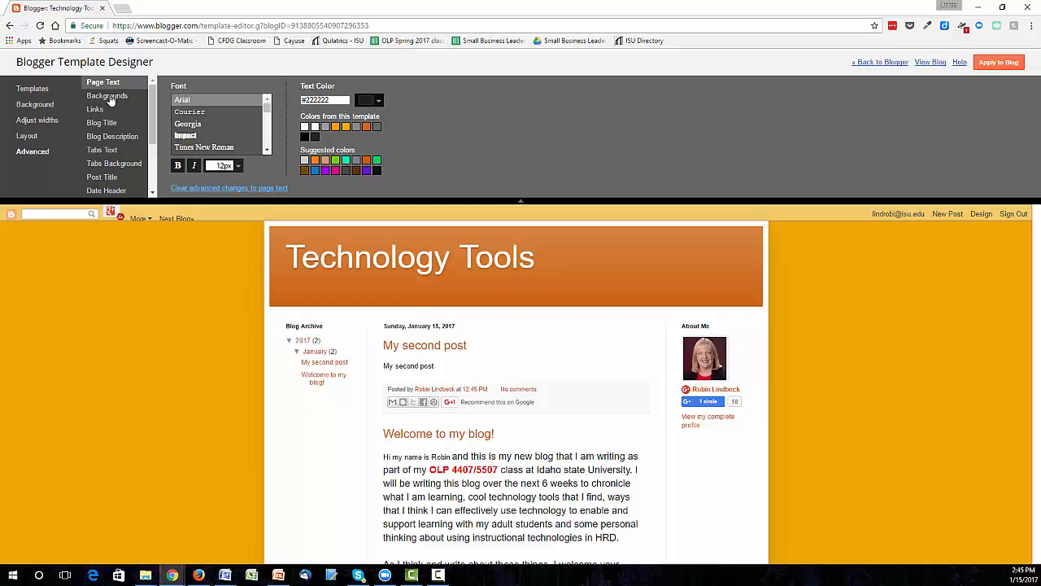
pyautogui.click(111, 98)
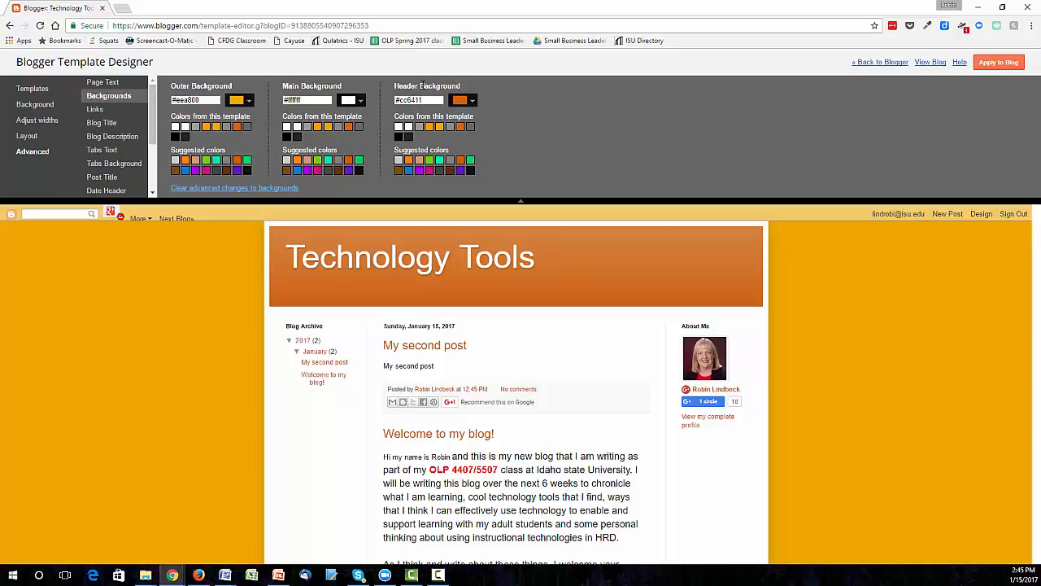
pyautogui.click(99, 124)
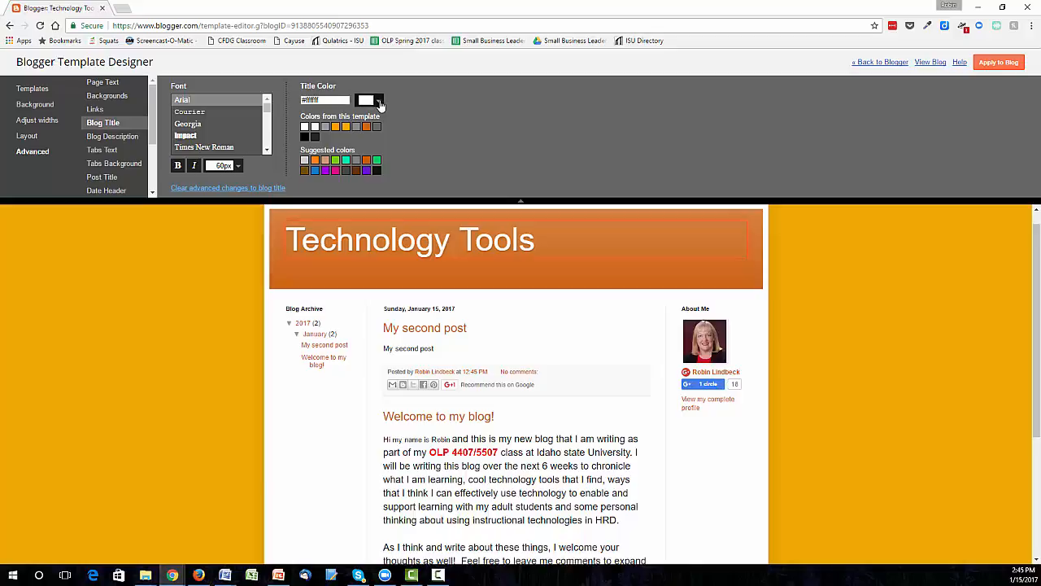
pyautogui.click(380, 103)
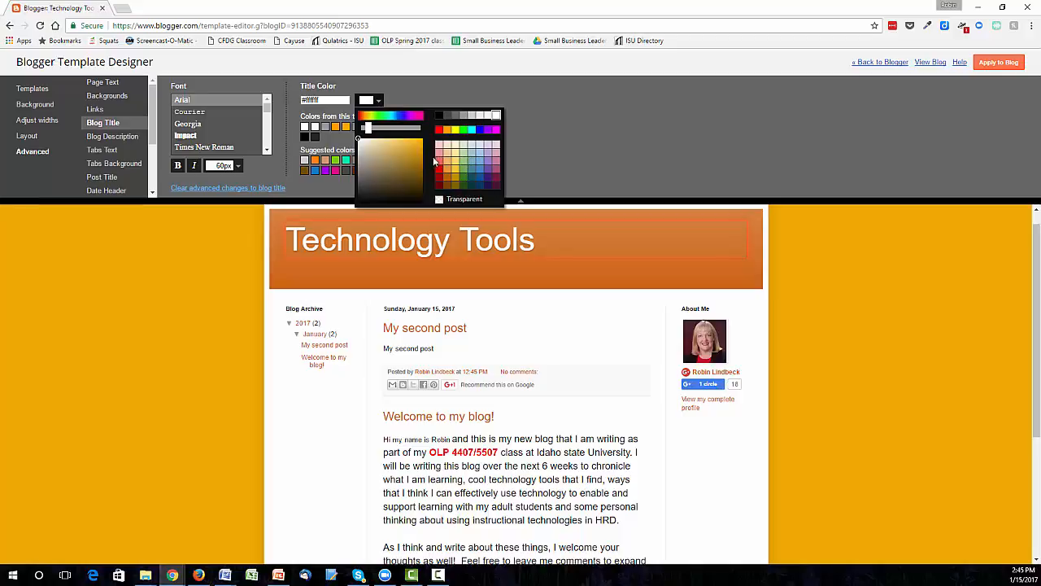
pyautogui.click(402, 91)
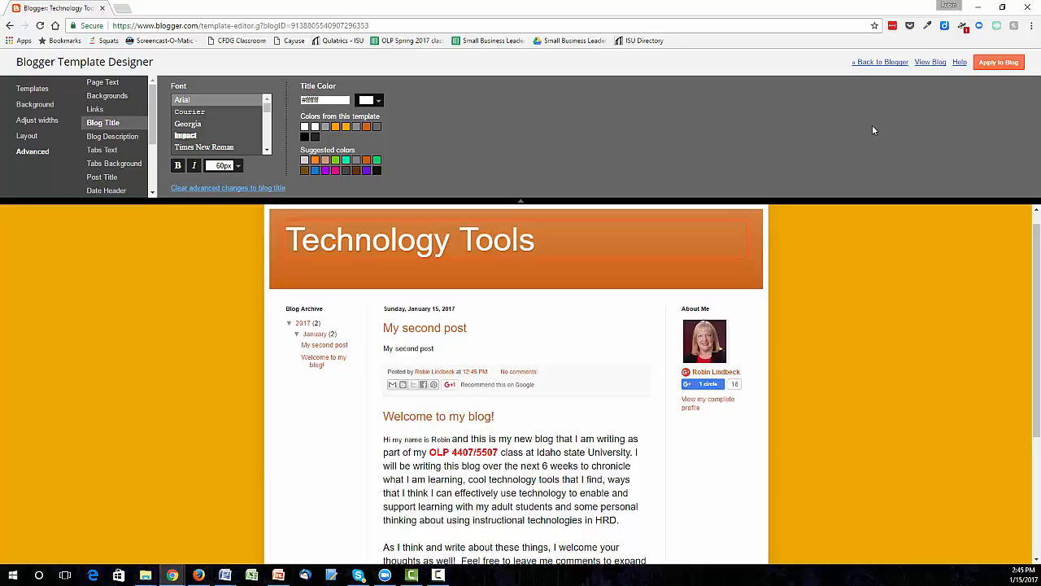
# Go back from the template designer to Blogger, discarding the unsaved changes, and open the blog's layout page
pyautogui.click(878, 63)
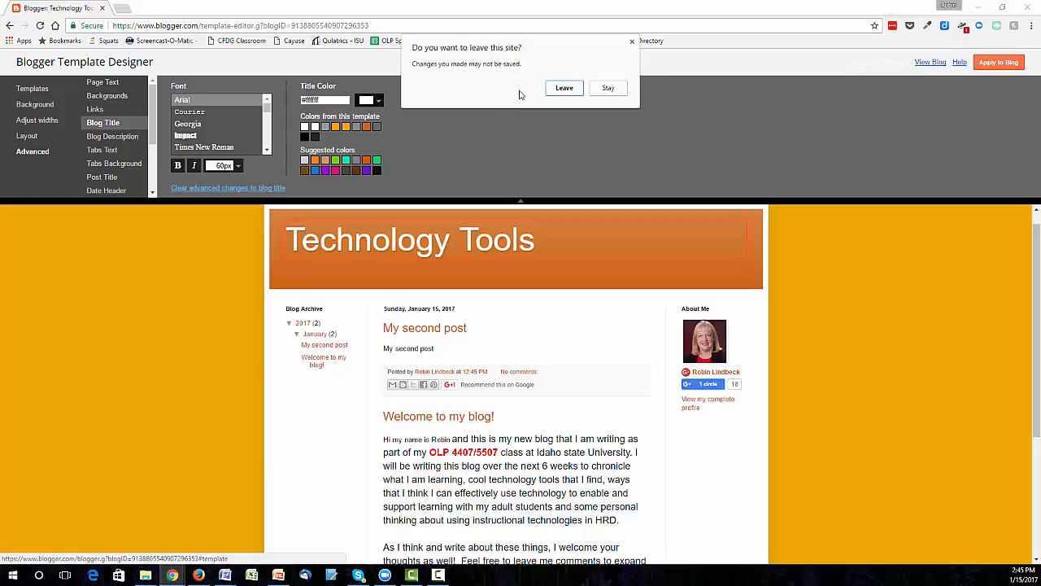
pyautogui.click(565, 90)
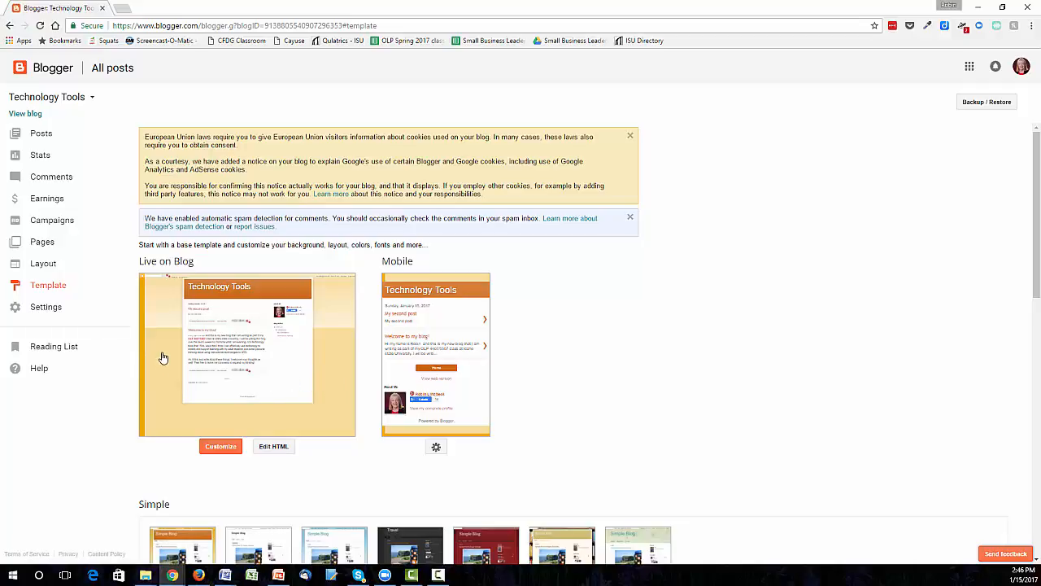
pyautogui.click(41, 269)
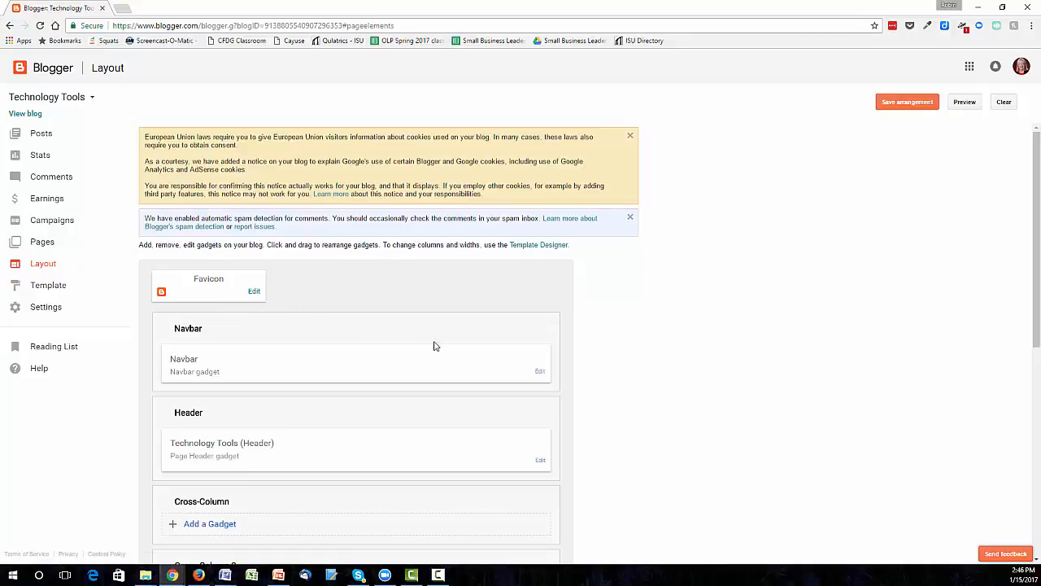
# Start adding a gadget to the sidebar-right-1 section and move the gadget window closer to the layout
pyautogui.scroll(-2, 433, 345)
pyautogui.scroll(2, 431, 341)
pyautogui.scroll(-2, 272, 348)
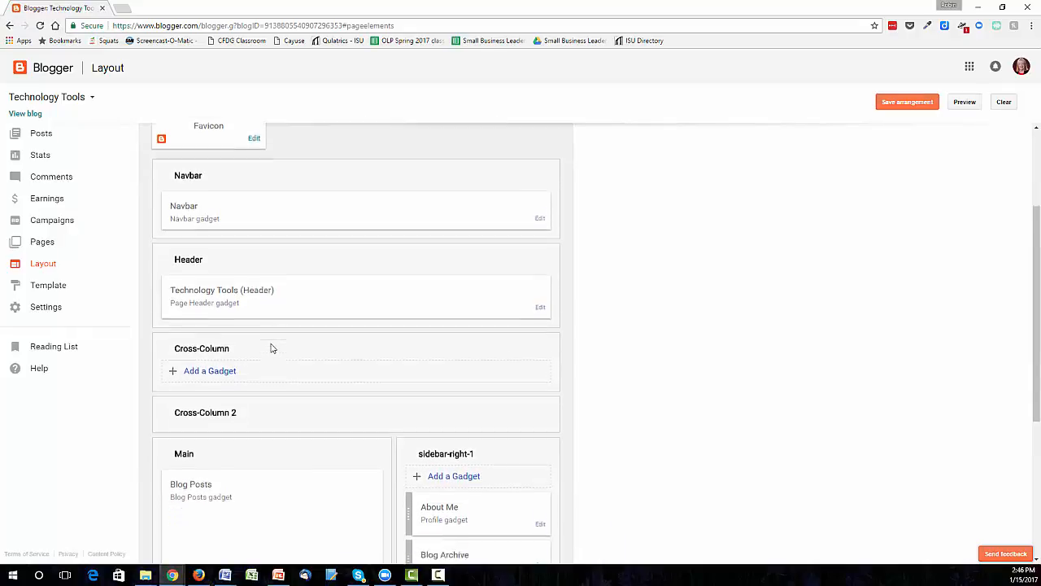
pyautogui.scroll(-1, 273, 348)
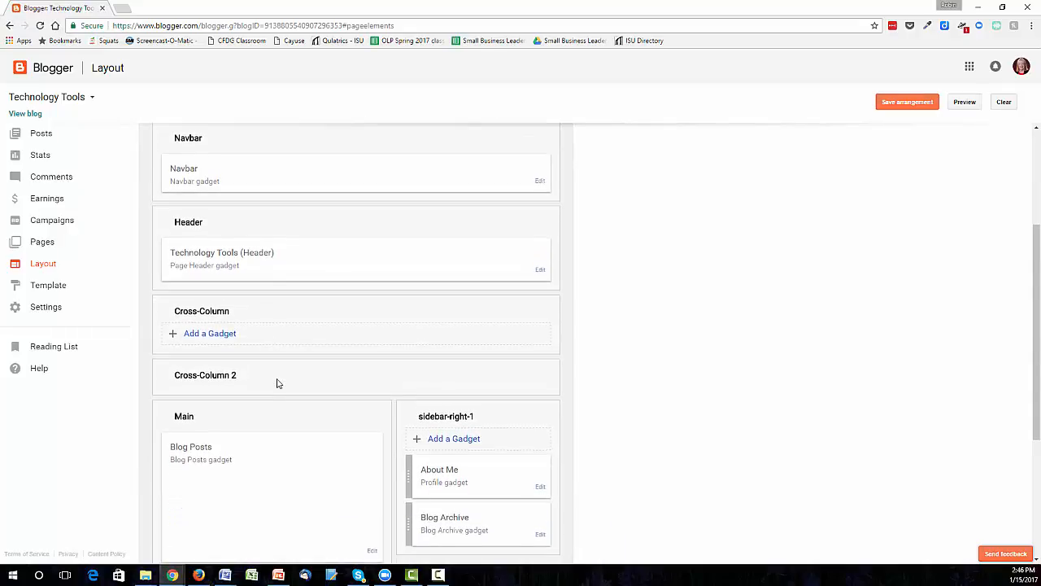
pyautogui.scroll(-2, 276, 383)
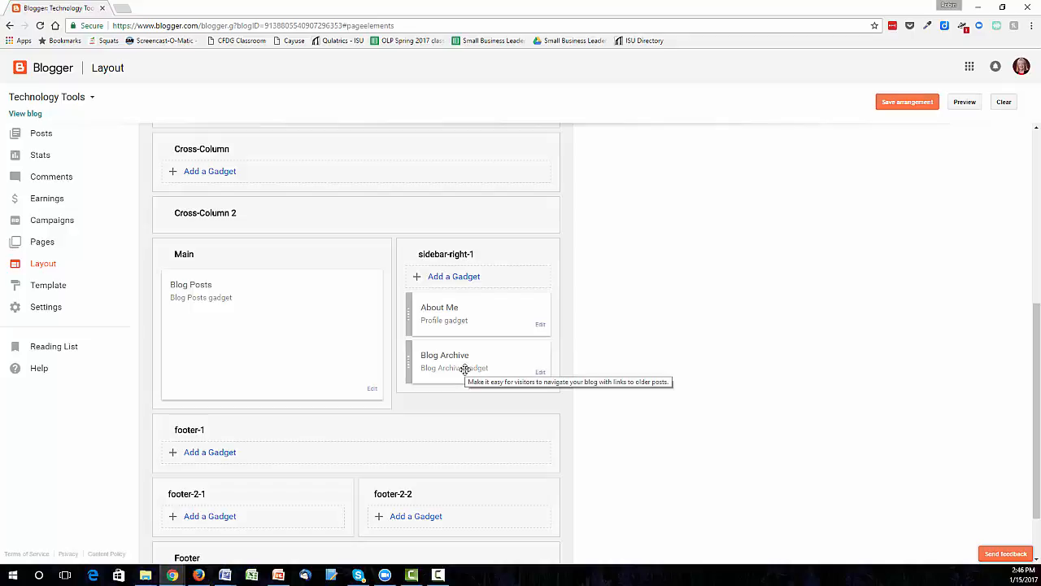
pyautogui.click(450, 277)
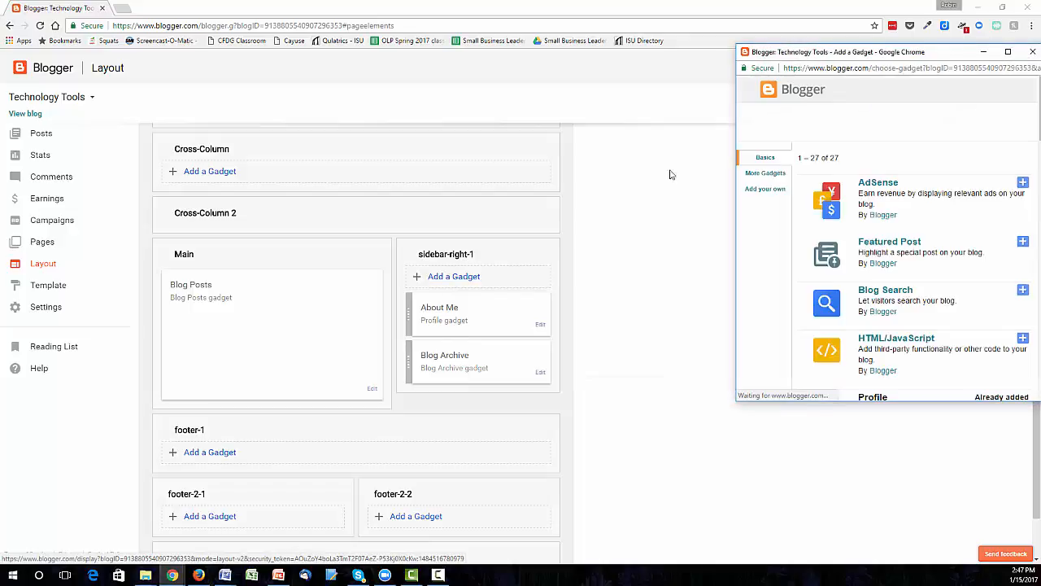
pyautogui.moveTo(808, 52); pyautogui.dragTo(642, 59)
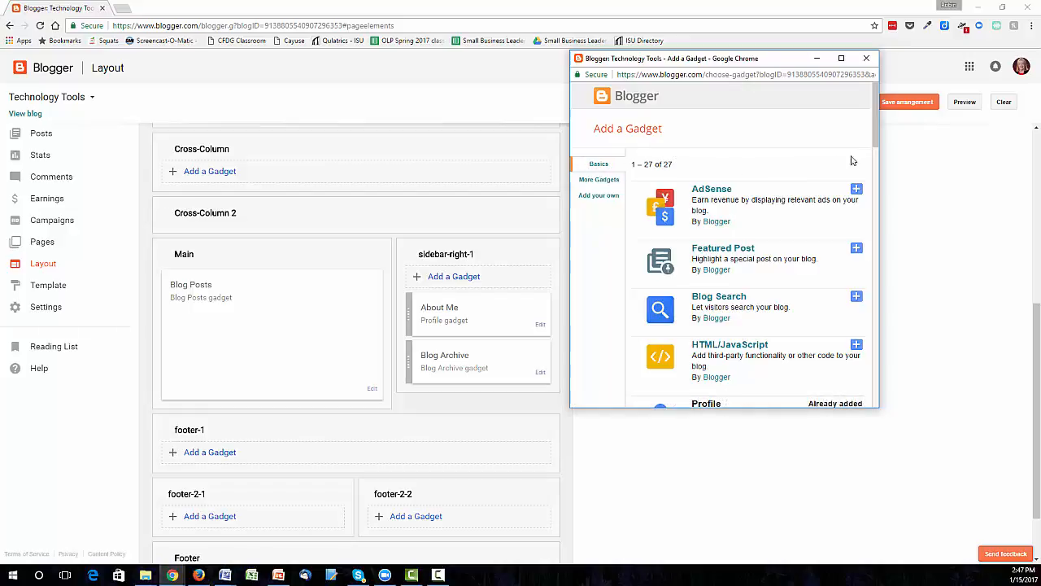
# Look through the basic gadgets and the third-party gadgets, and return to the basic ones
pyautogui.moveTo(874, 132); pyautogui.dragTo(873, 152)
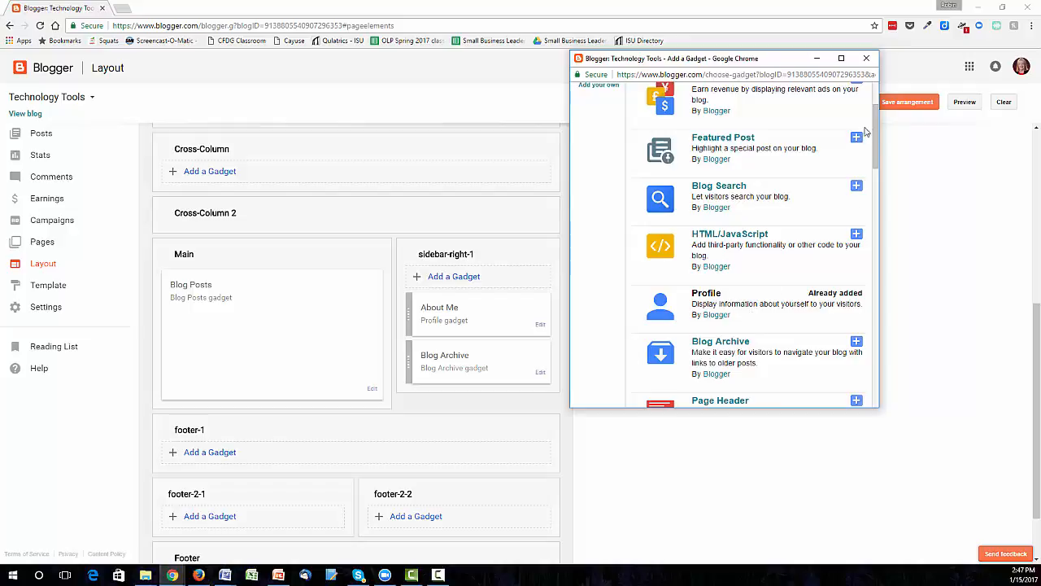
pyautogui.moveTo(873, 134); pyautogui.dragTo(864, 205)
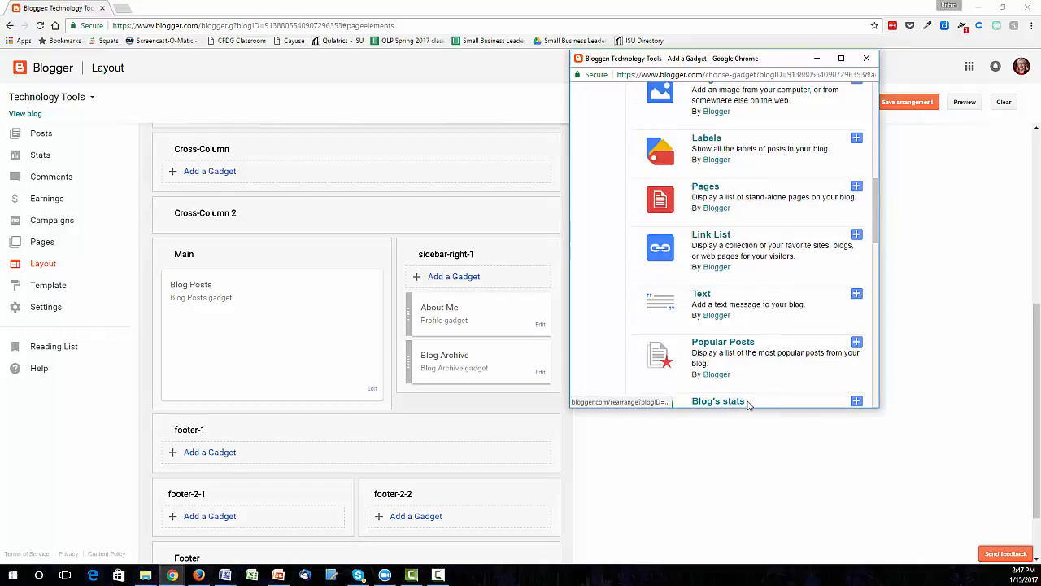
pyautogui.scroll(6, 801, 346)
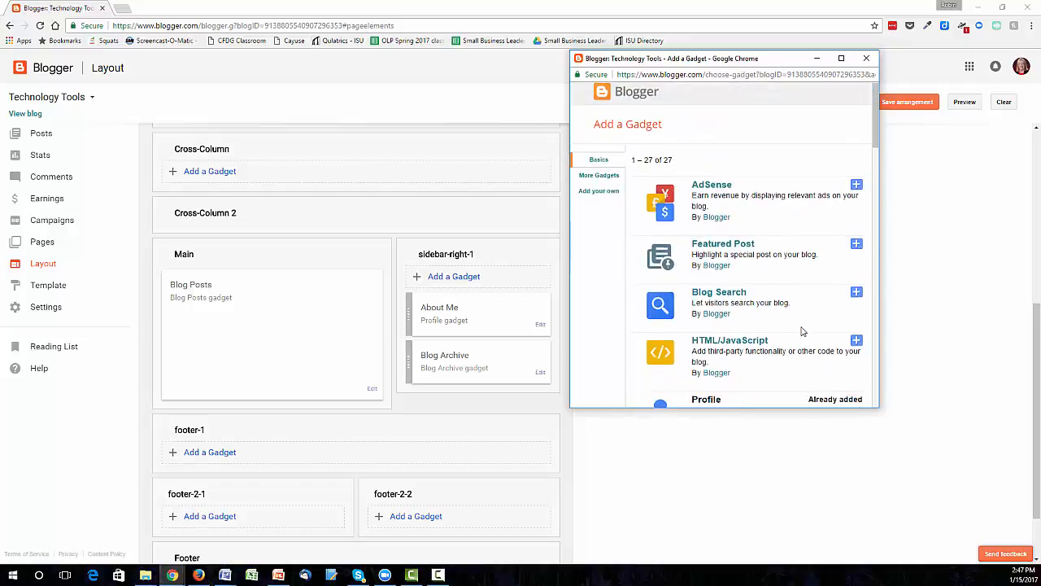
pyautogui.click(599, 180)
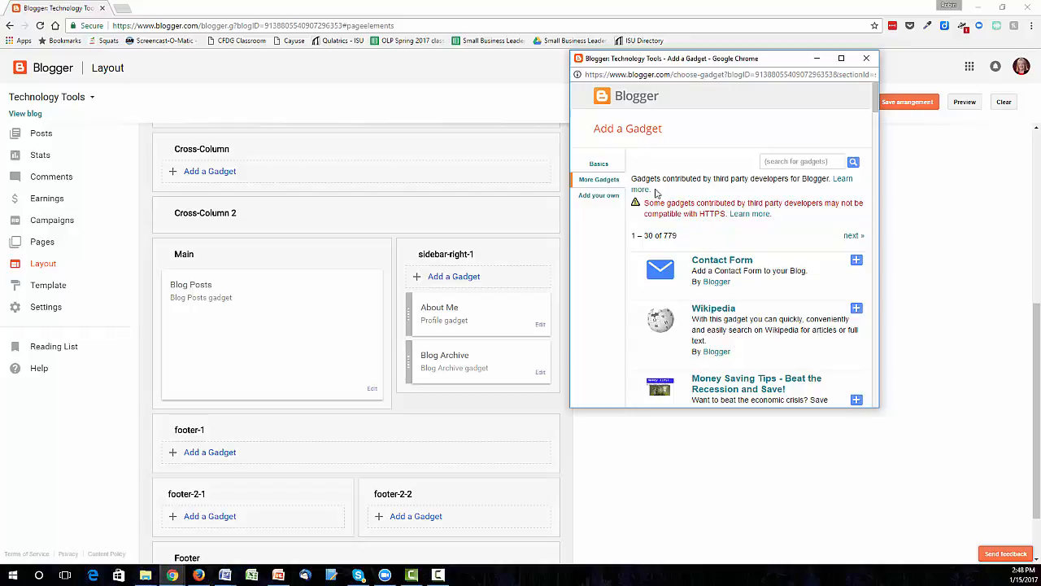
pyautogui.click(601, 166)
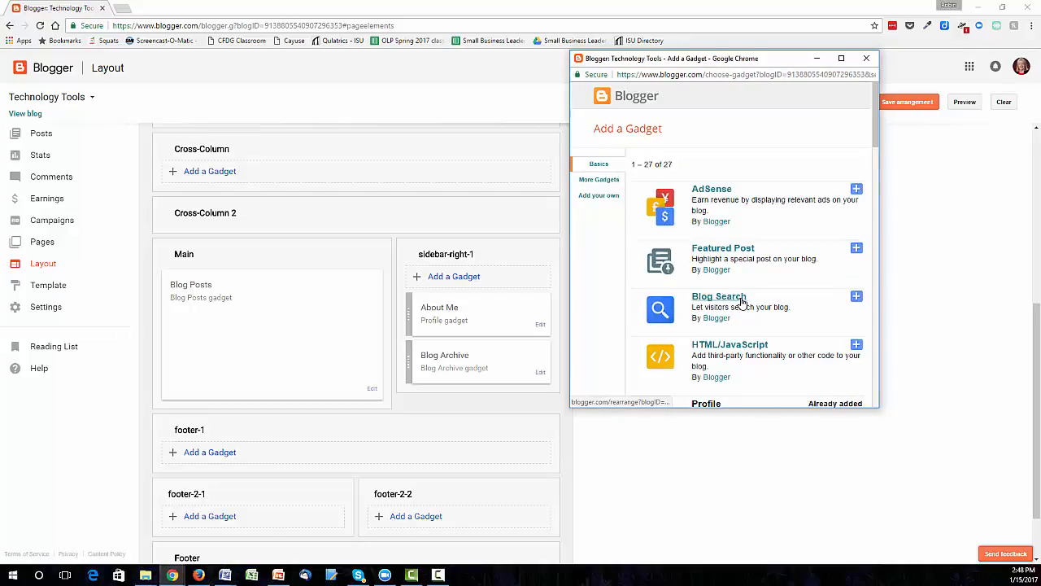
# Add the Blog Search gadget to the sidebar with the title "Search this blog now!" and save it
pyautogui.click(856, 299)
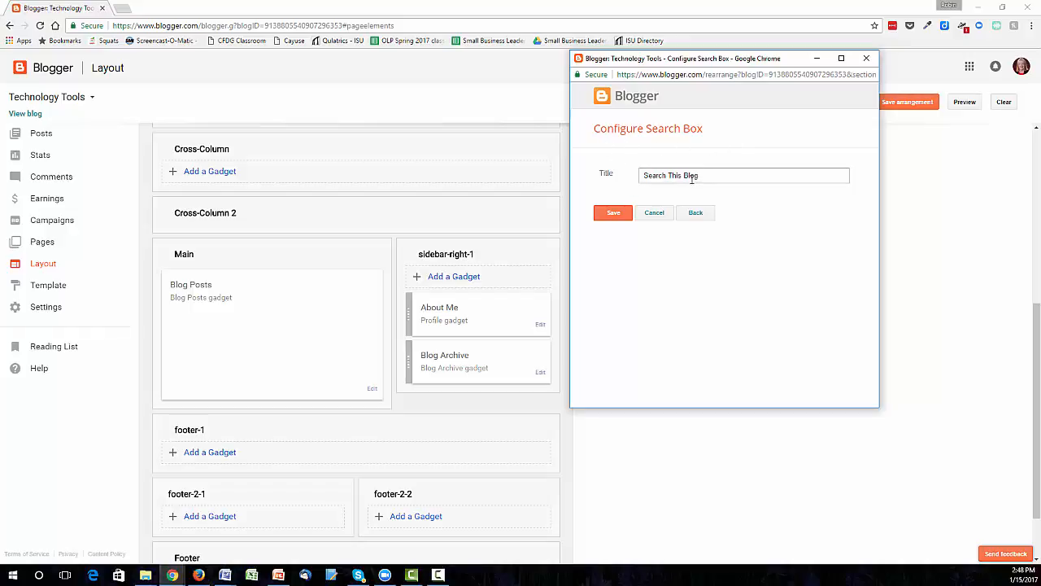
pyautogui.moveTo(701, 175); pyautogui.dragTo(669, 174)
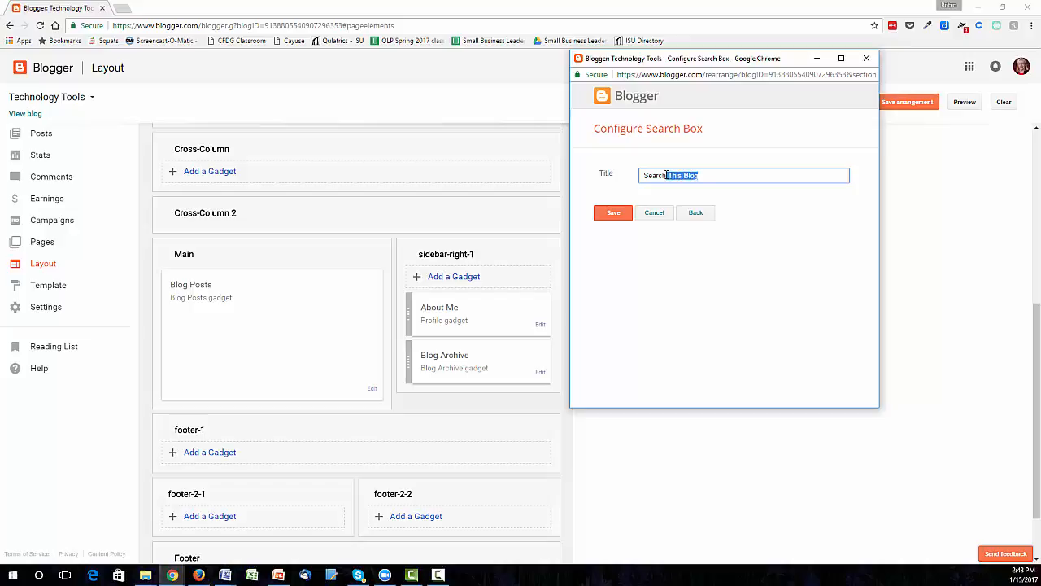
pyautogui.press('BackSpace')
pyautogui.click(614, 214)
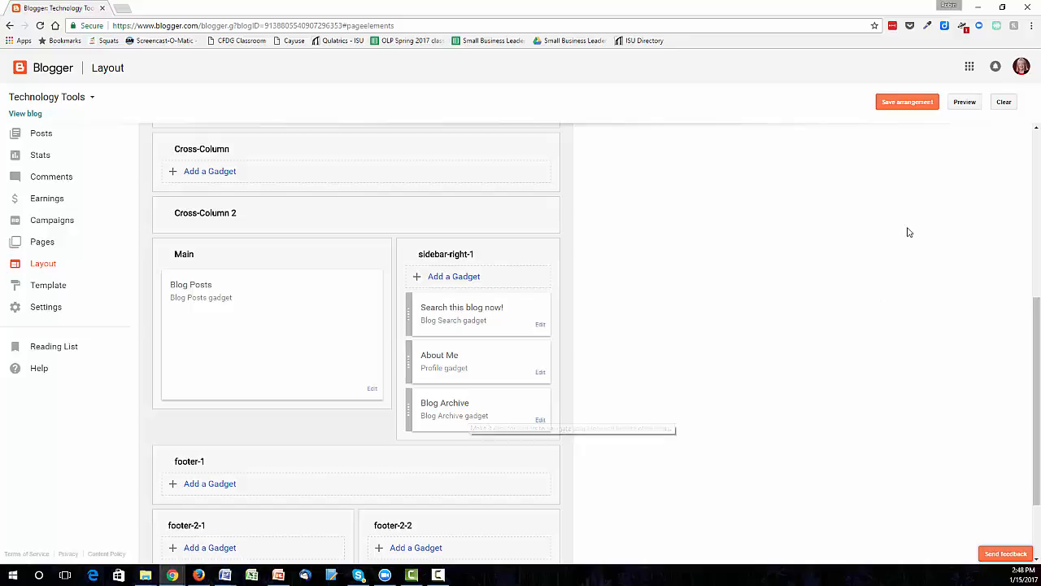
# Reorder the sidebar gadgets to About Me, Blog Archive and Search this blog now!, previewing the blog before and after the rearrangement
pyautogui.click(966, 104)
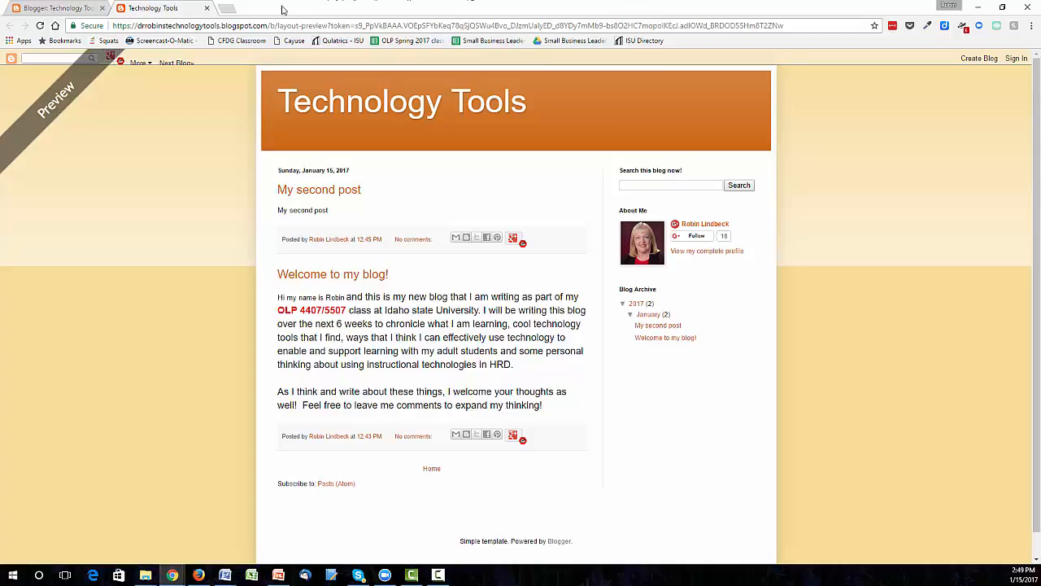
pyautogui.click(207, 9)
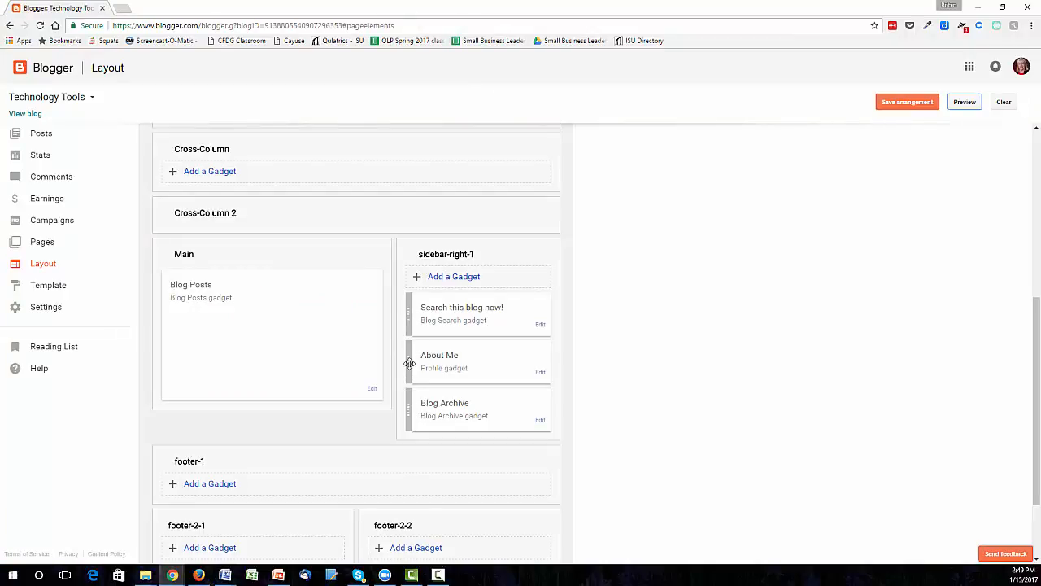
pyautogui.moveTo(413, 361); pyautogui.dragTo(409, 303)
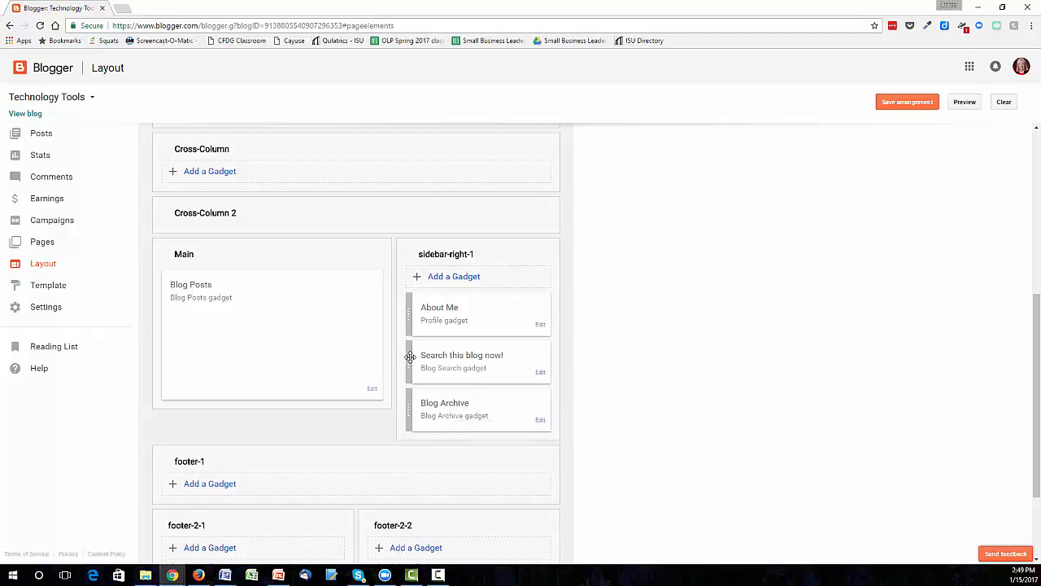
pyautogui.moveTo(407, 357); pyautogui.dragTo(409, 415)
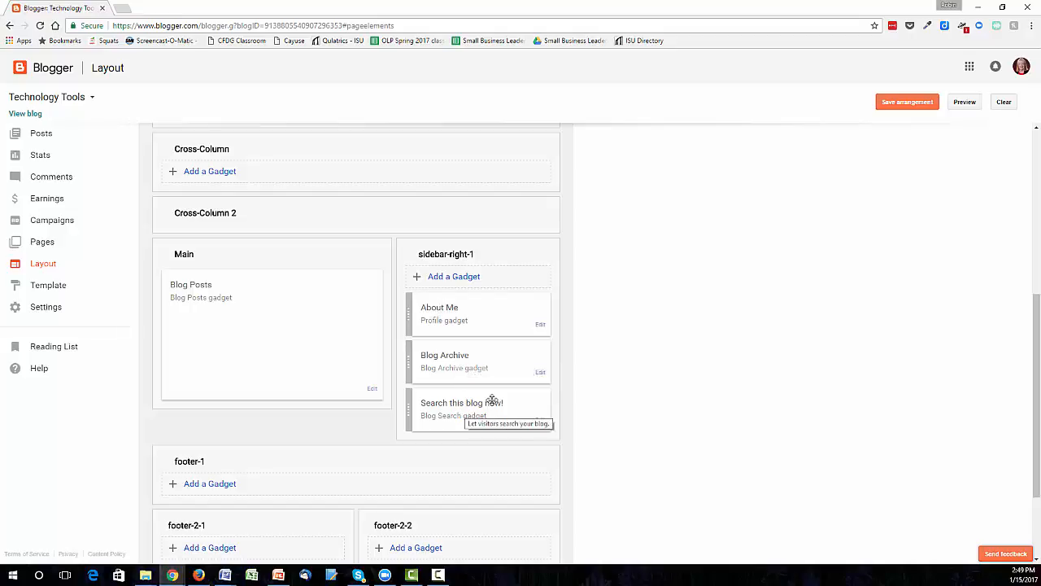
pyautogui.click(966, 104)
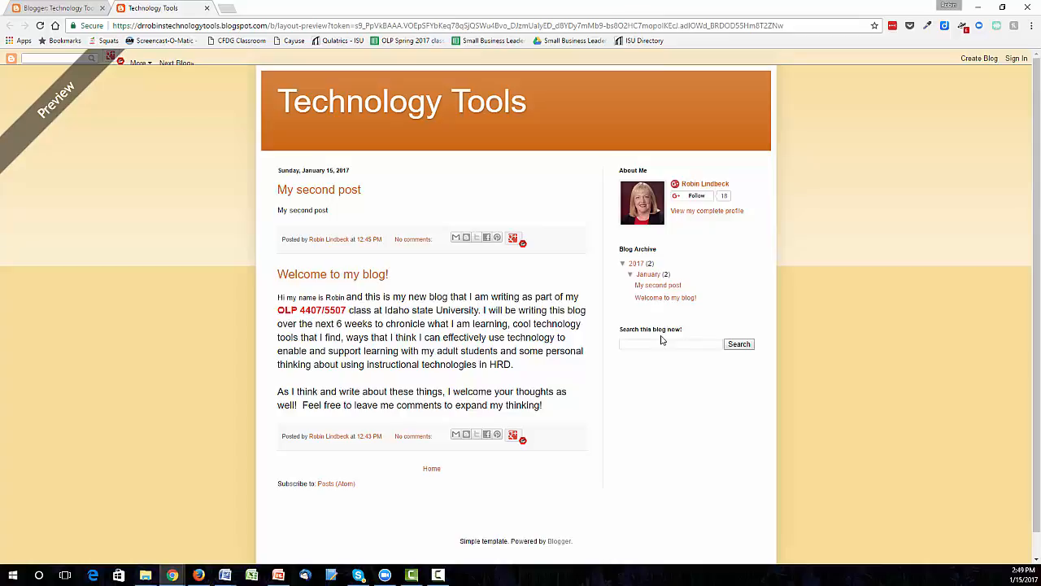
pyautogui.click(206, 9)
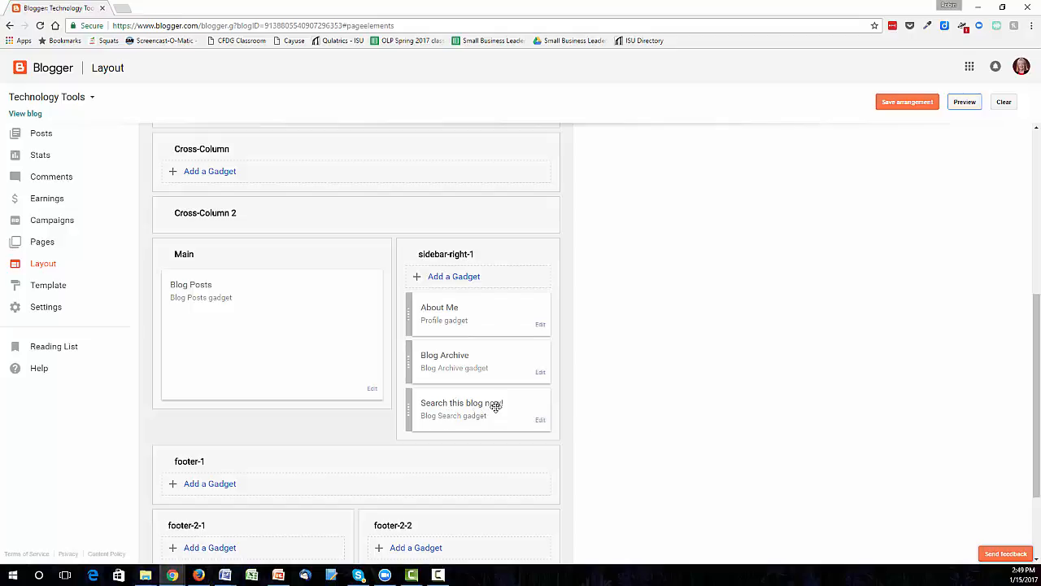
# Shorten the Blog Search gadget's title to "Search", save it, and check the result in a blog preview
pyautogui.click(541, 420)
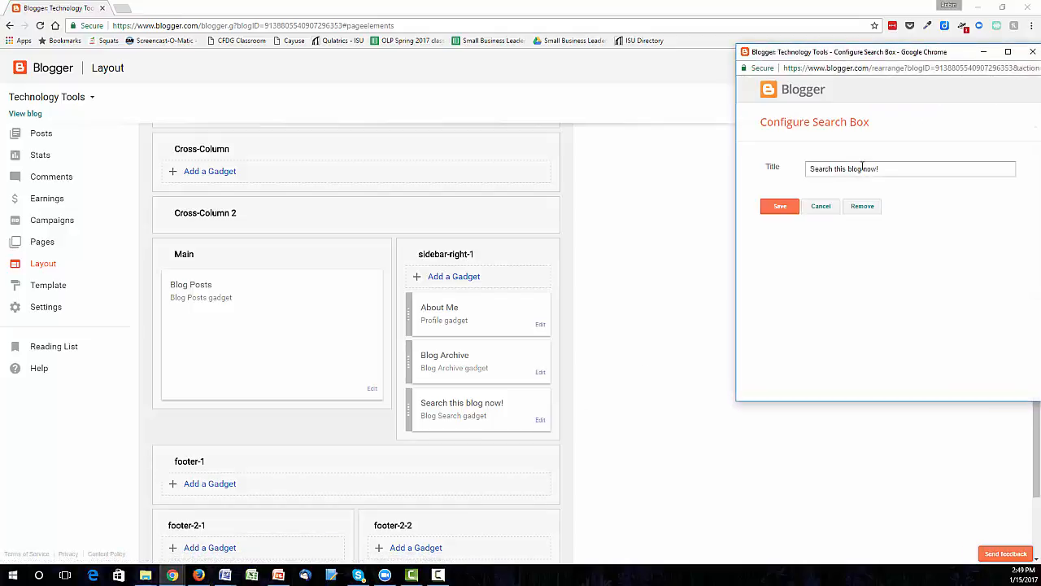
pyautogui.moveTo(833, 171); pyautogui.dragTo(923, 156)
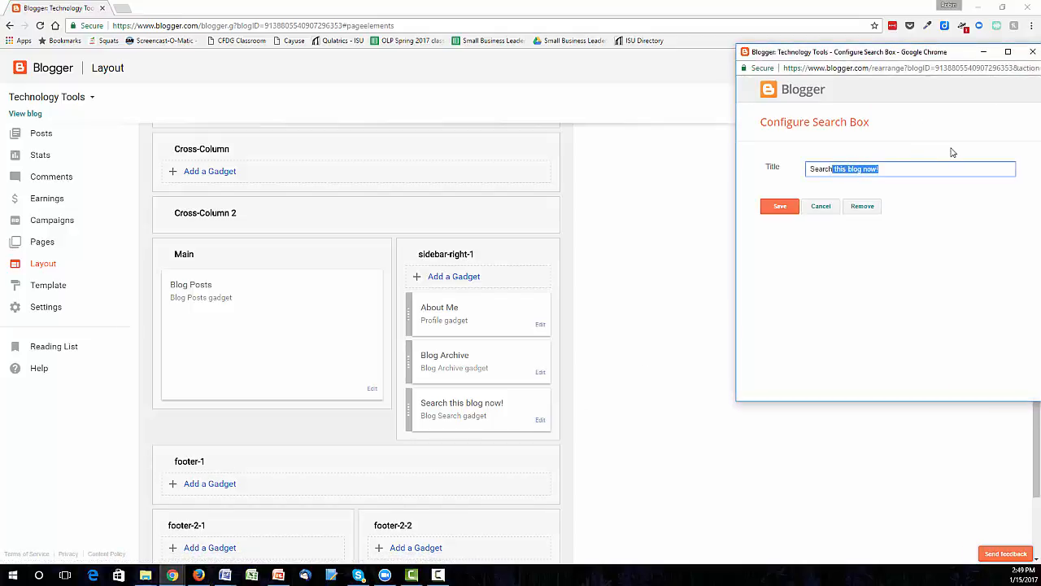
pyautogui.press('BackSpace')
pyautogui.click(781, 208)
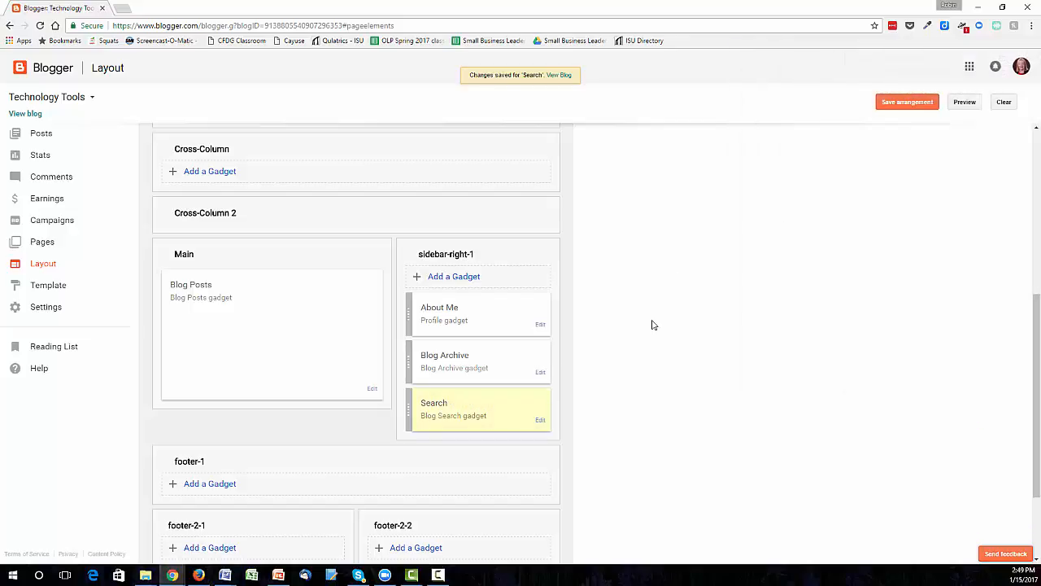
pyautogui.click(963, 104)
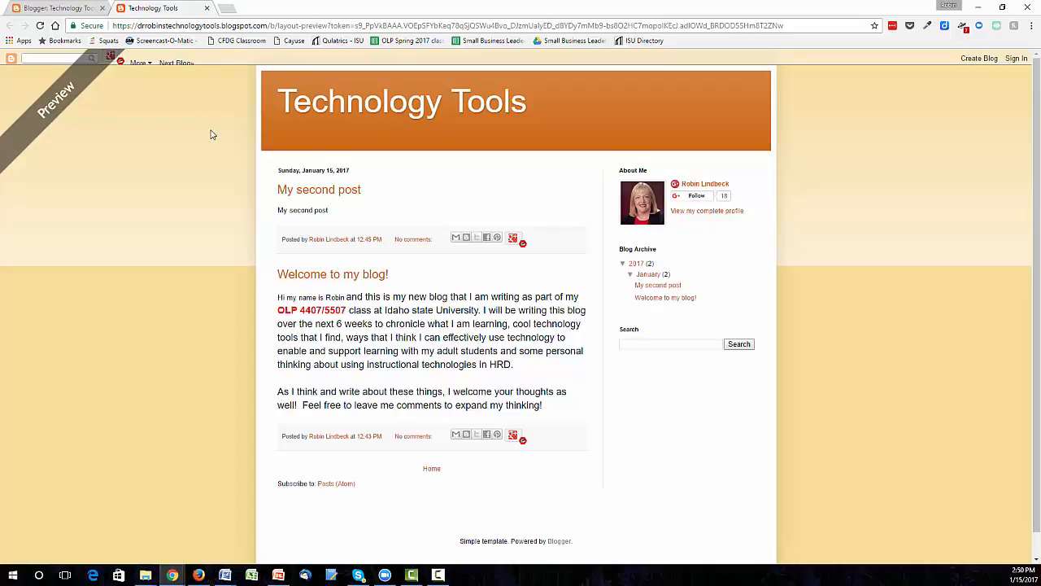
pyautogui.click(207, 8)
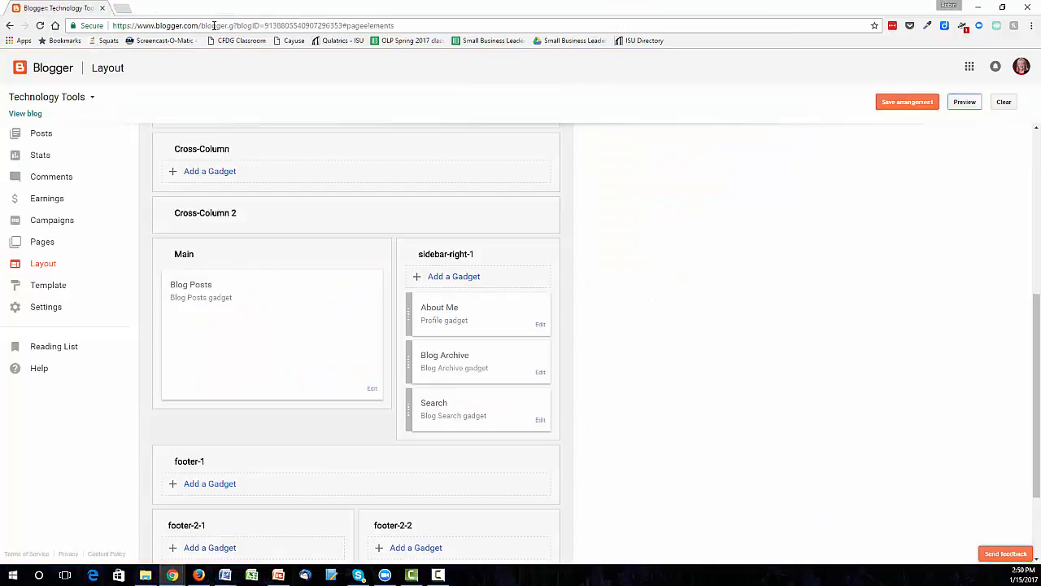
# Remove the Search gadget from the sidebar and check the blog in a preview
pyautogui.click(540, 419)
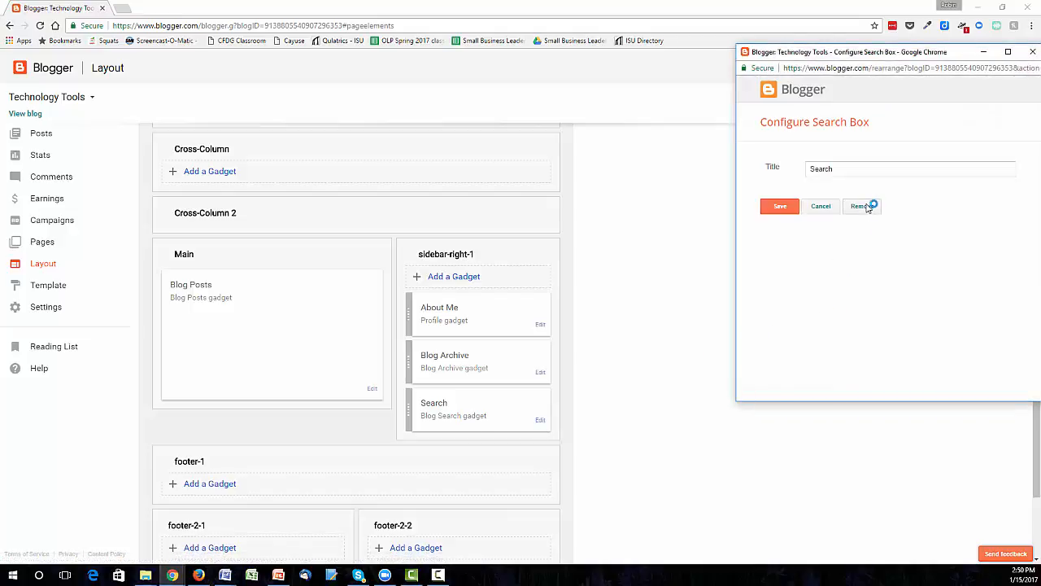
pyautogui.click(864, 208)
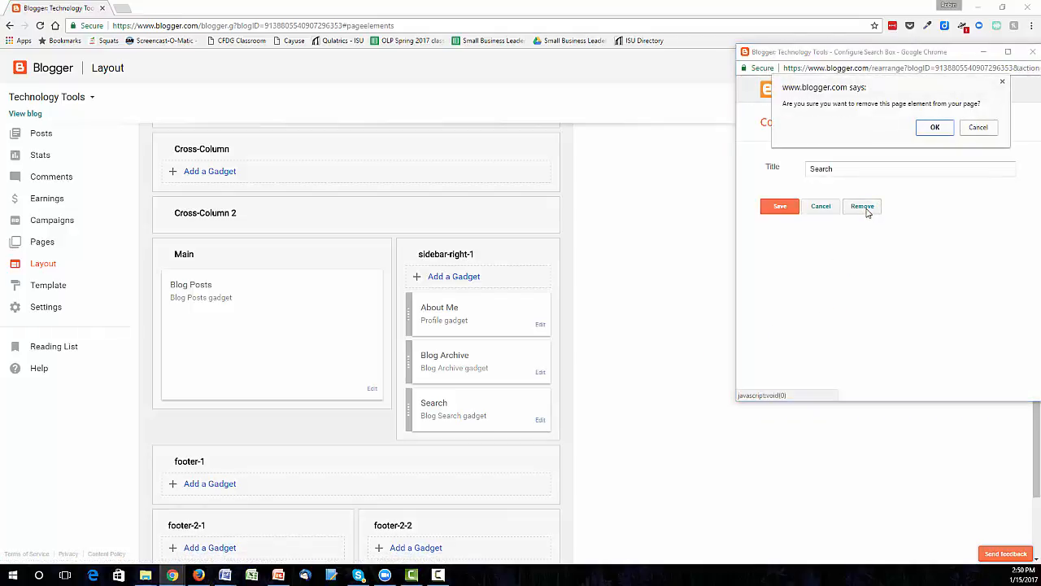
pyautogui.click(934, 128)
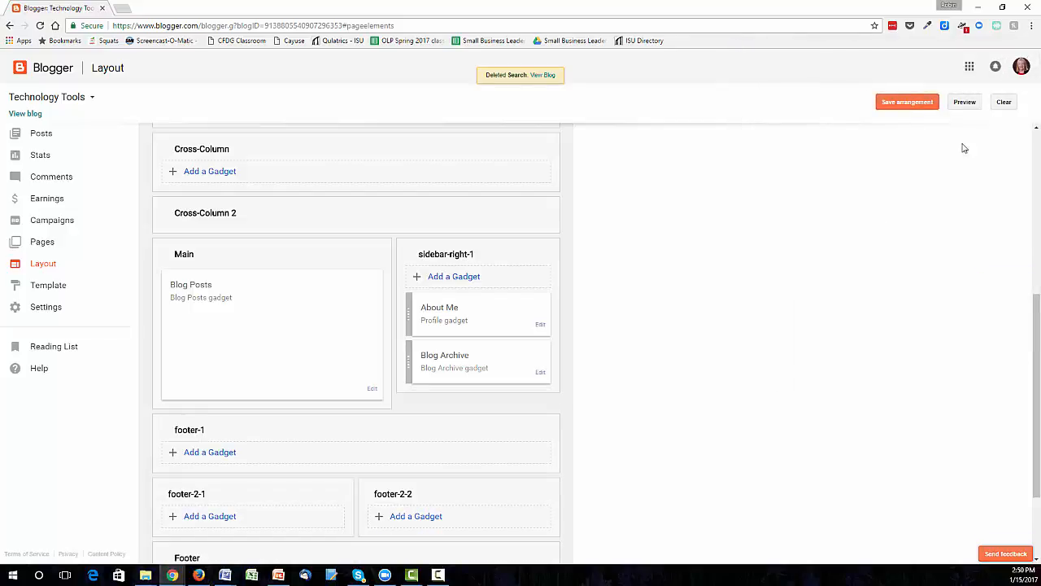
pyautogui.click(960, 102)
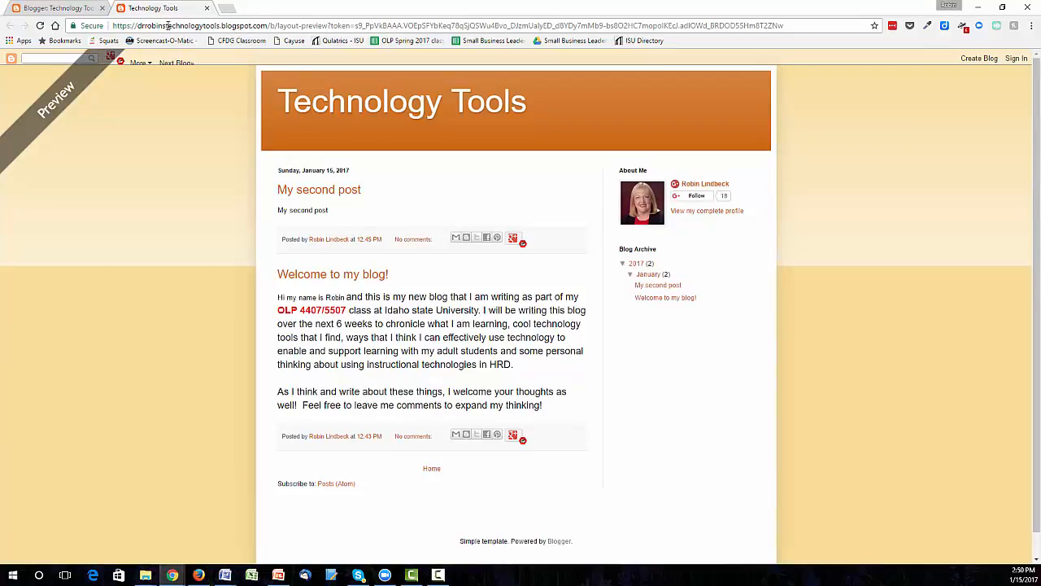
pyautogui.click(207, 8)
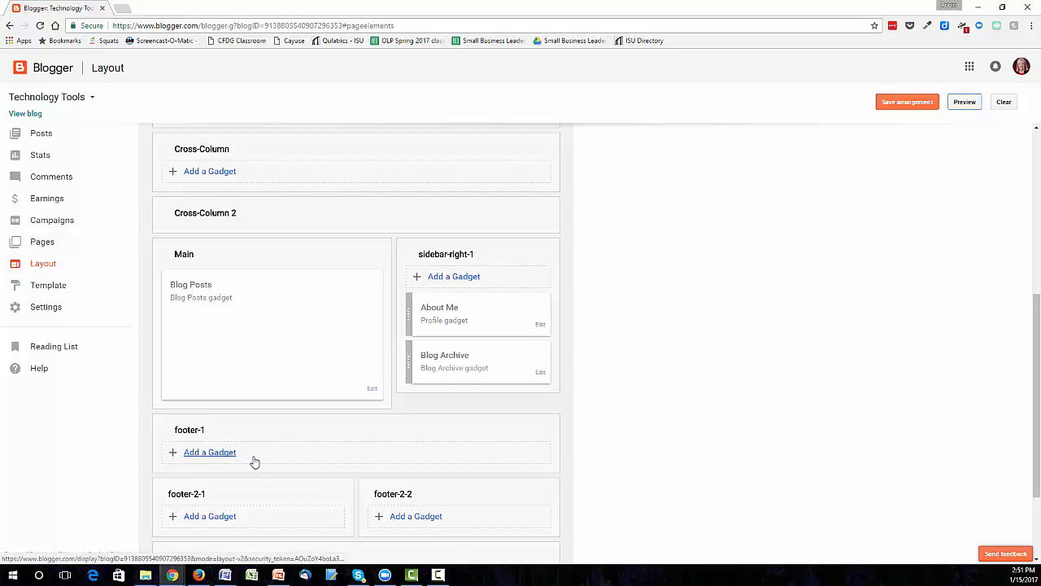
# Leave the layout page for the blog's list of posts, discarding the unsaved layout changes
pyautogui.scroll(-1, 262, 468)
pyautogui.scroll(-1, 262, 468)
pyautogui.scroll(1, 247, 373)
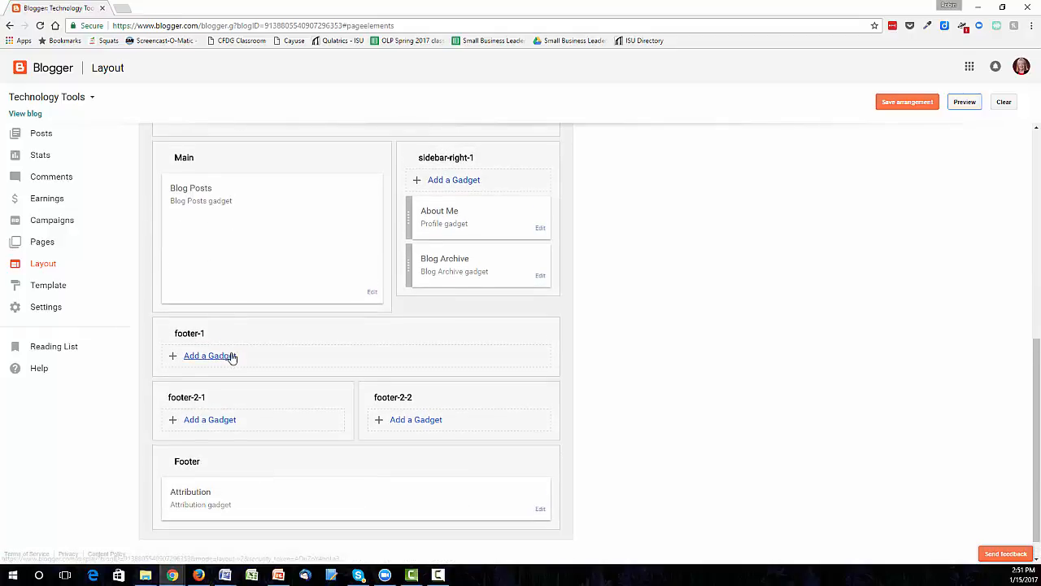
pyautogui.scroll(6, 342, 391)
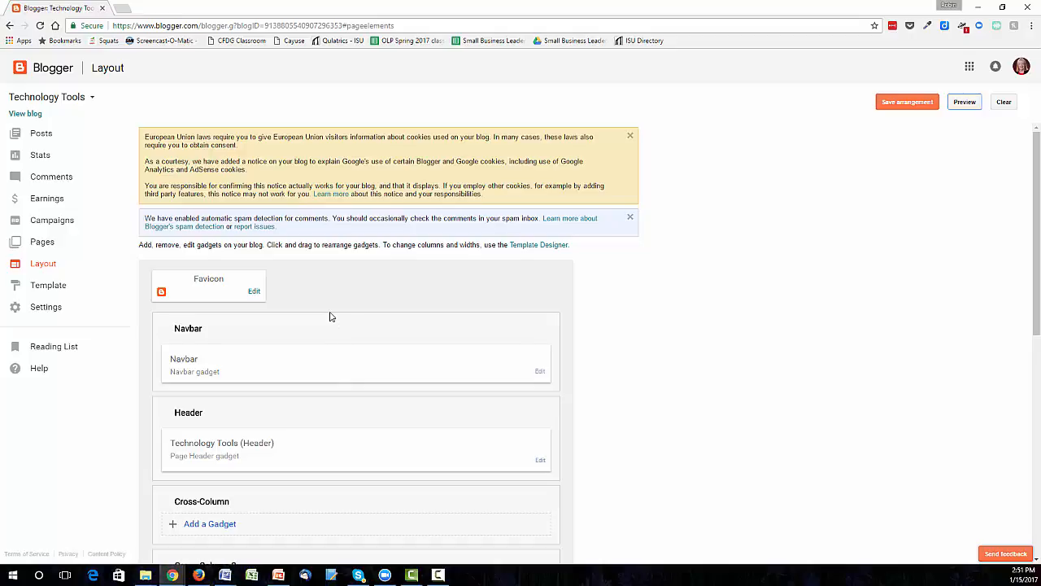
pyautogui.click(40, 138)
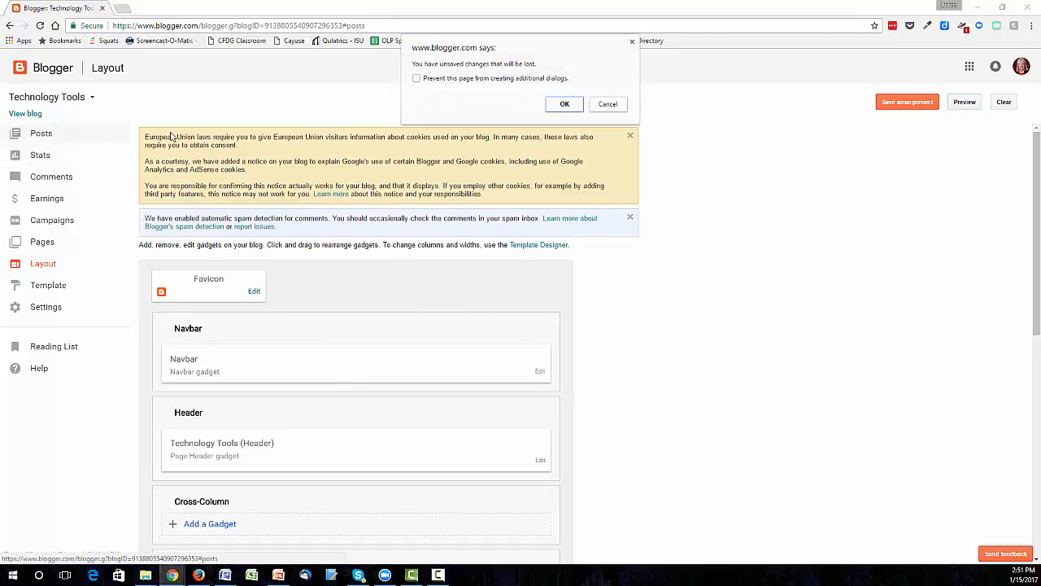
pyautogui.click(561, 104)
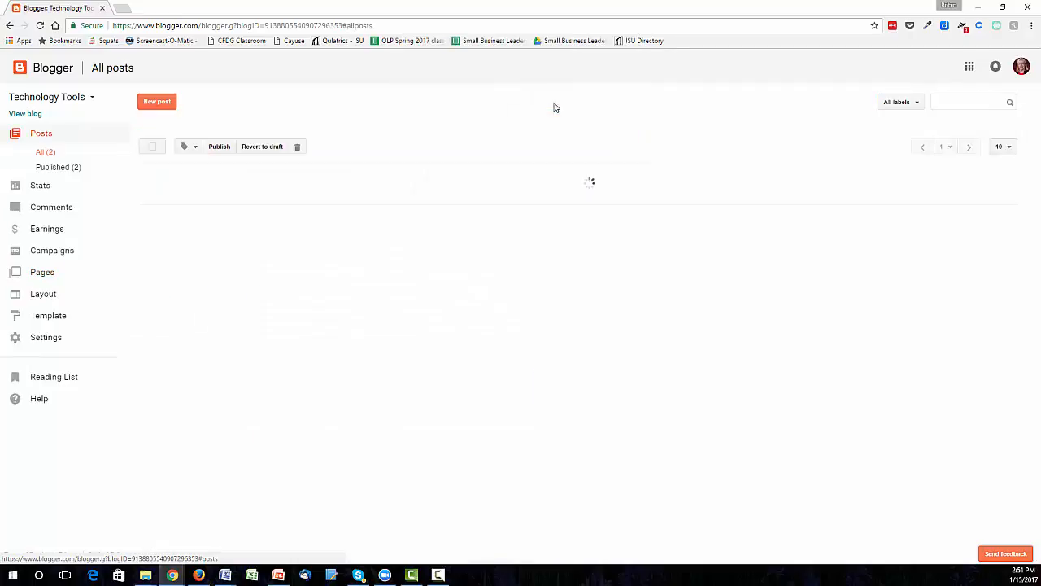